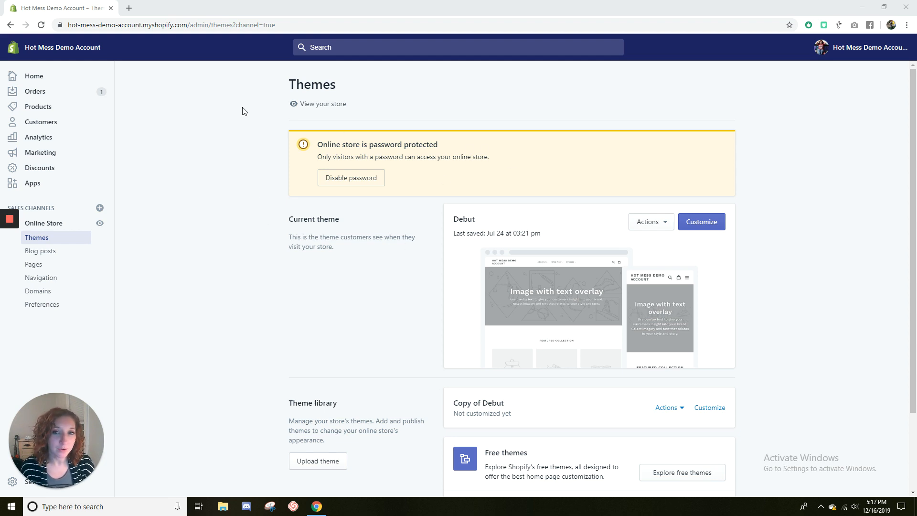
# Add a new page to the online store with the title "Collaboration"
pyautogui.click(48, 265)
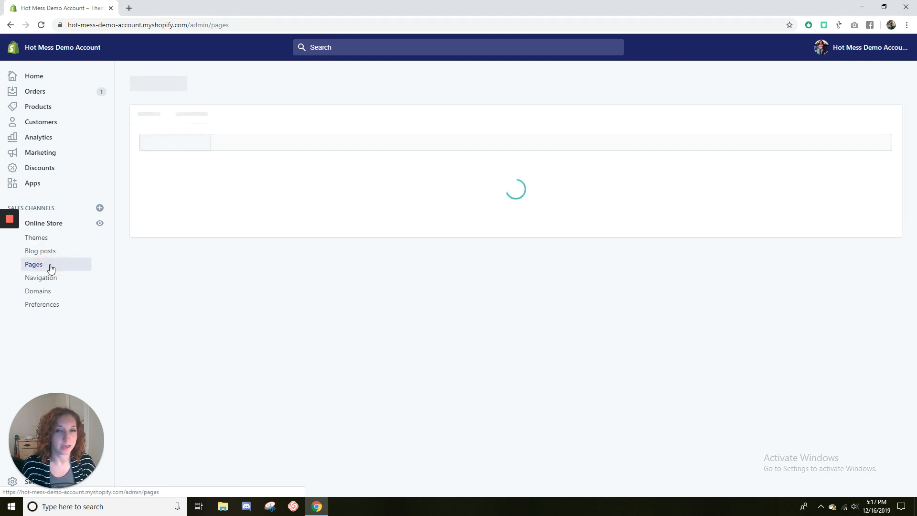
pyautogui.click(876, 102)
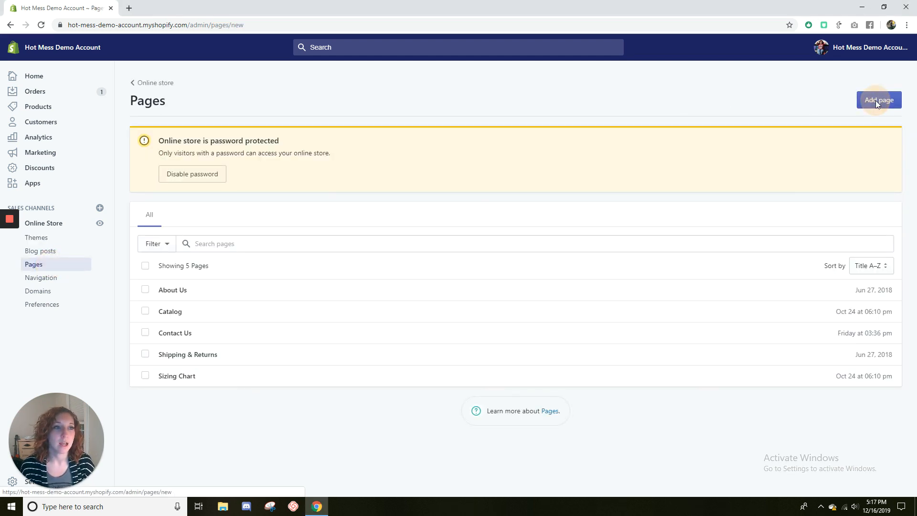
pyautogui.click(426, 165)
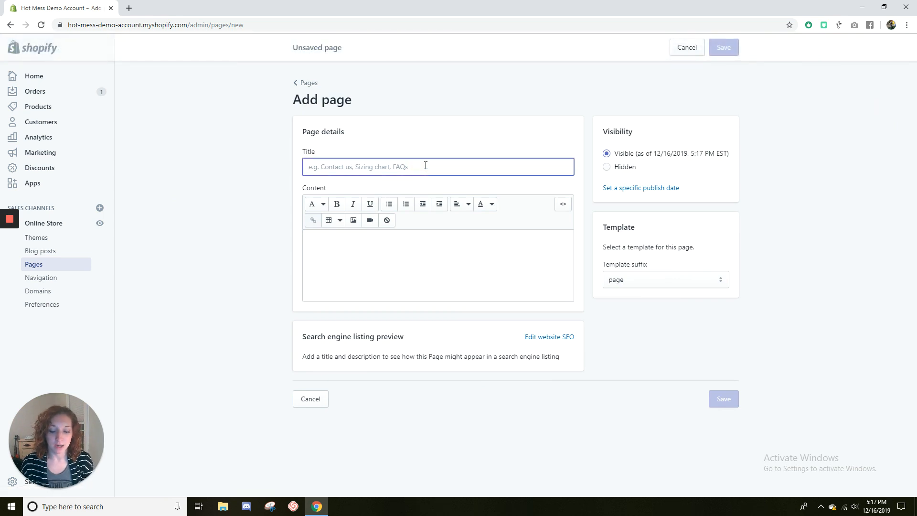
pyautogui.write('Collaboration')
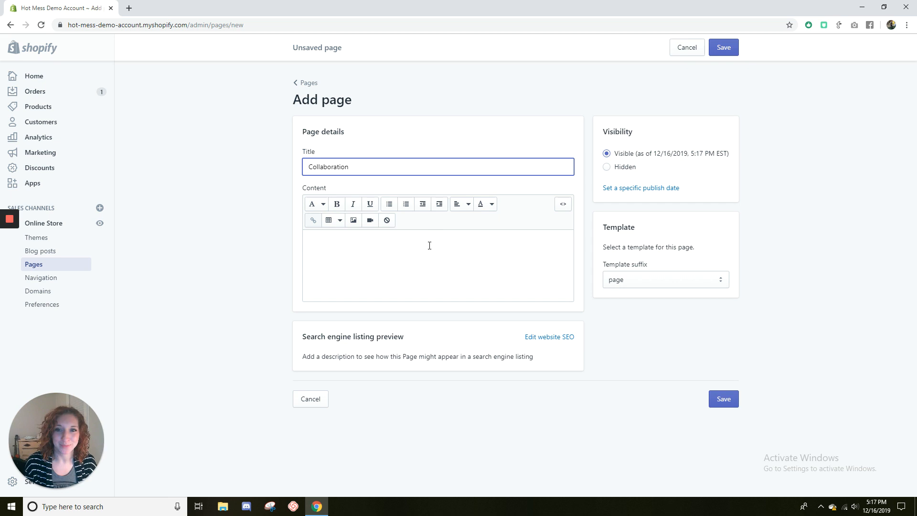
# Write "Looking to collaborate with us? We'd love to hear from you!" as the page's content
pyautogui.click(430, 245)
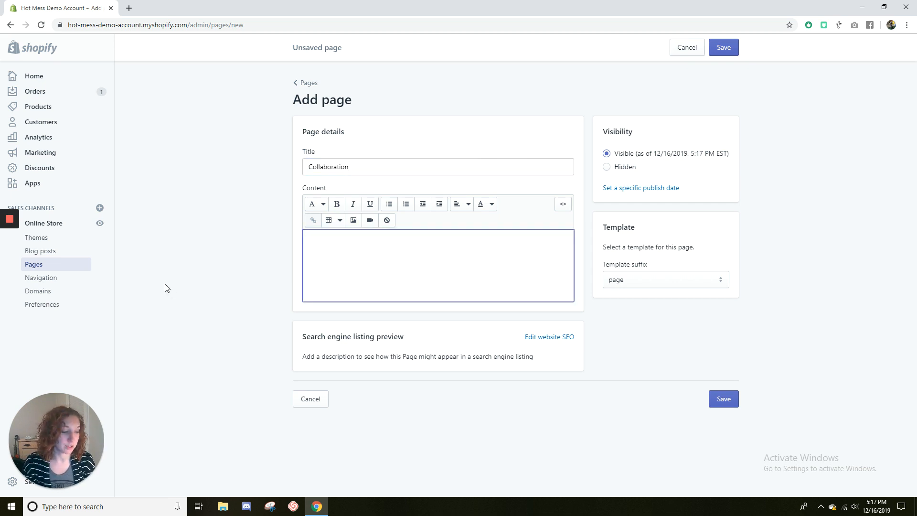
pyautogui.write('Looking to co')
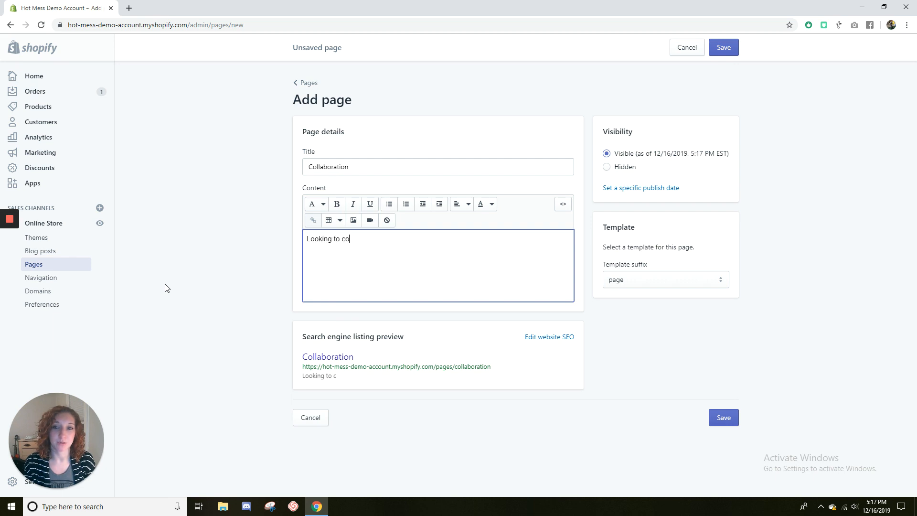
pyautogui.write('llabo')
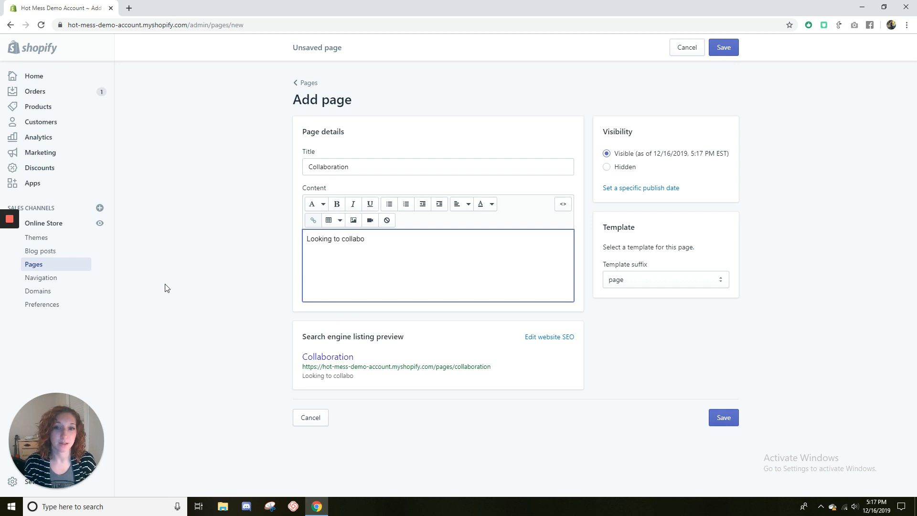
pyautogui.write("rate with us? We'")
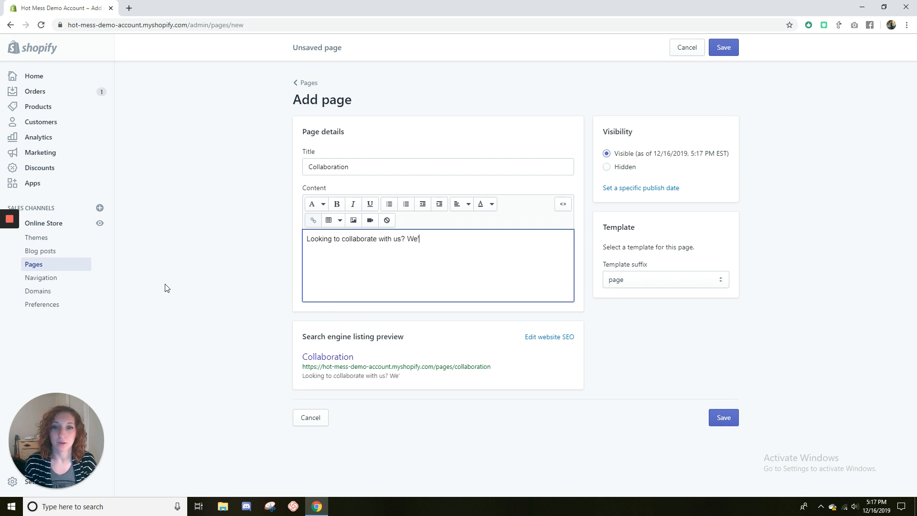
pyautogui.write('d love to hear from you!')
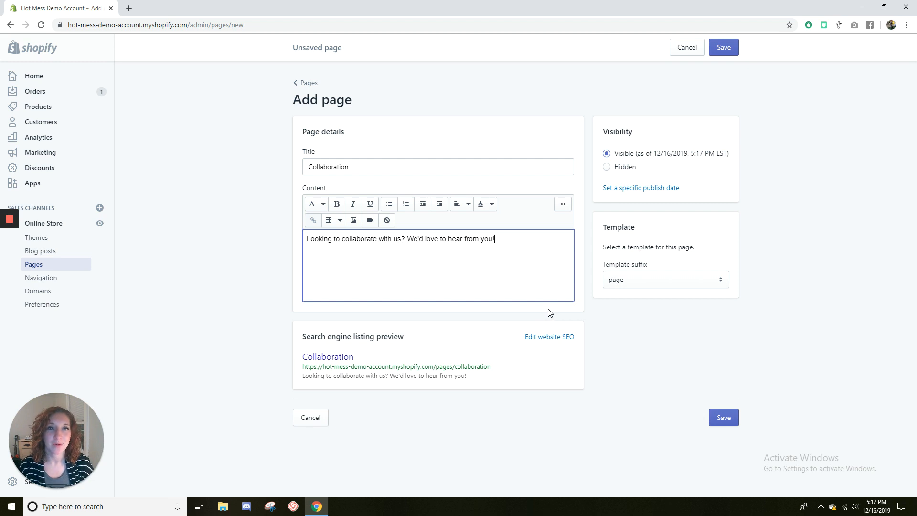
# Assign the page.contact template to the Collaboration page and save it
pyautogui.click(648, 280)
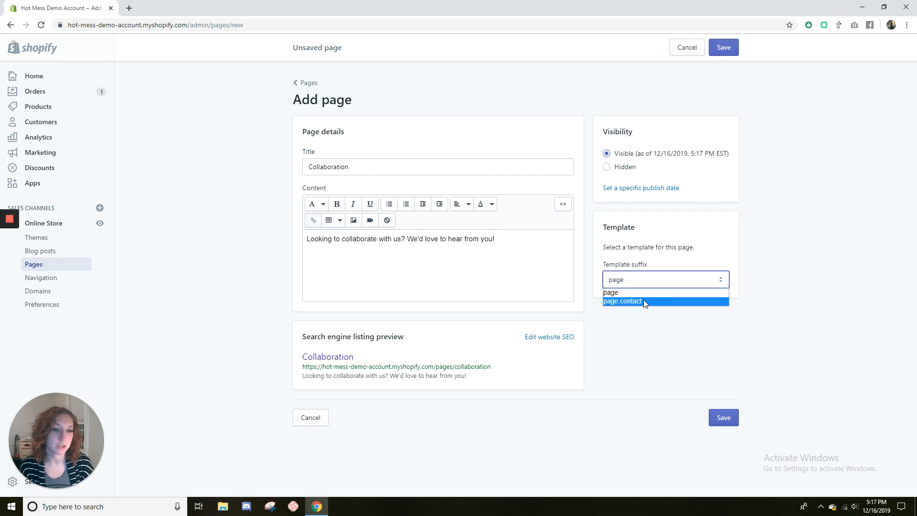
pyautogui.click(643, 301)
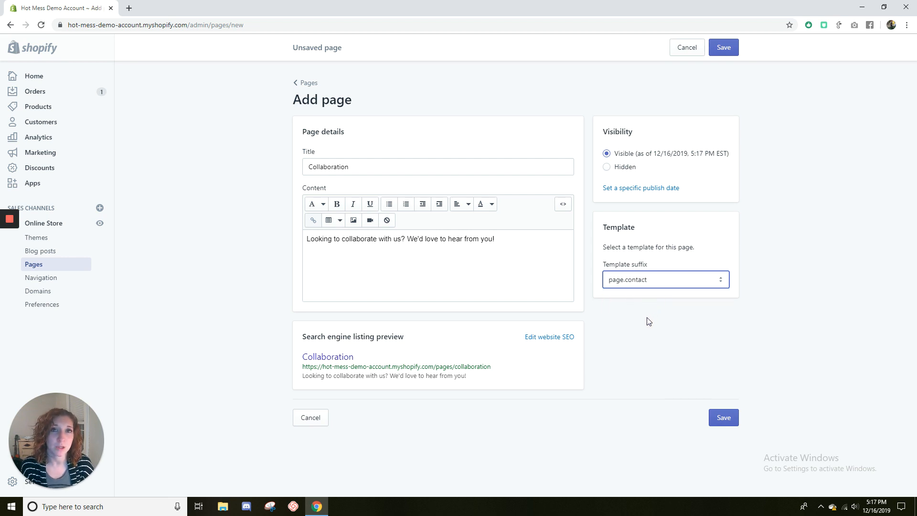
pyautogui.click(724, 416)
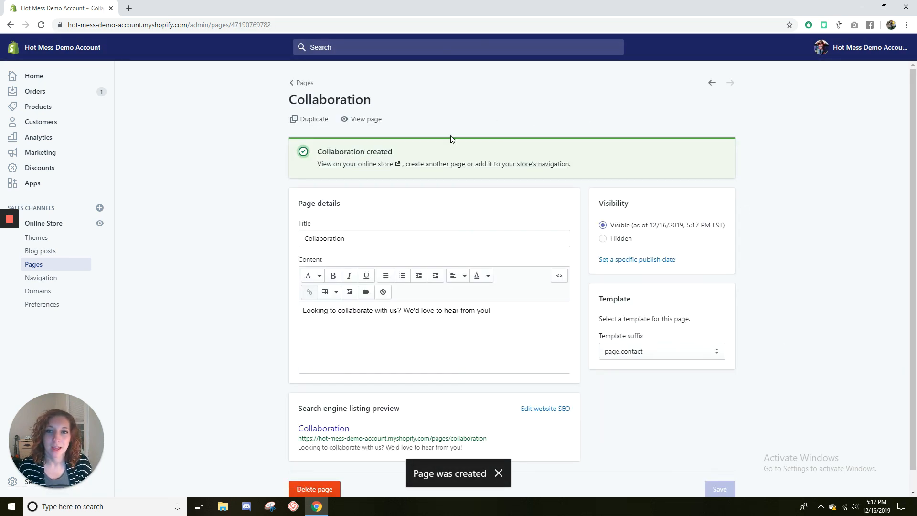
# Preview the Collaboration page in the online store and return to its editor
pyautogui.click(359, 119)
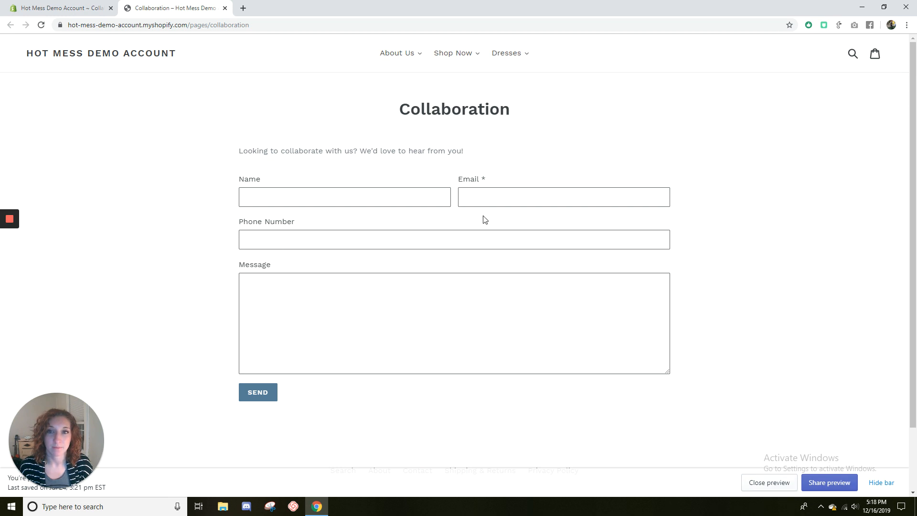
pyautogui.click(224, 8)
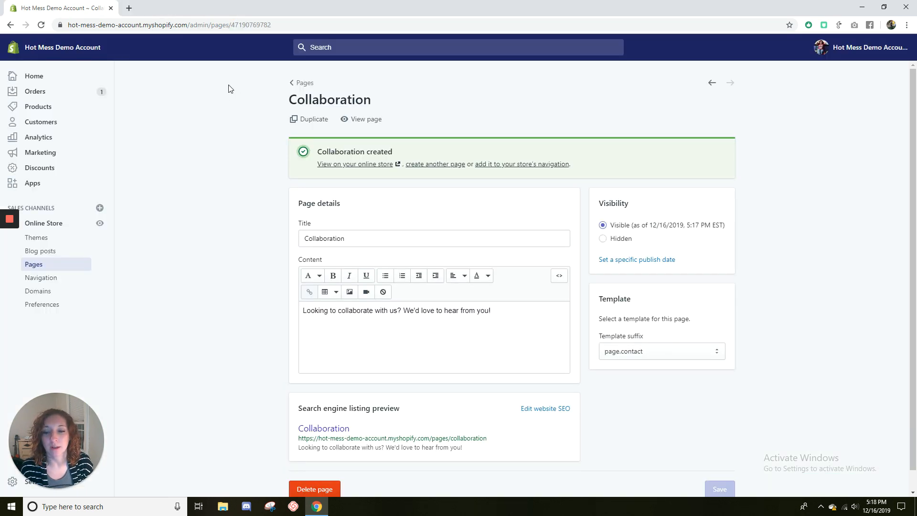
# Check the account and customer email fields in the store's General settings, and return to the Online Store section
pyautogui.click(28, 482)
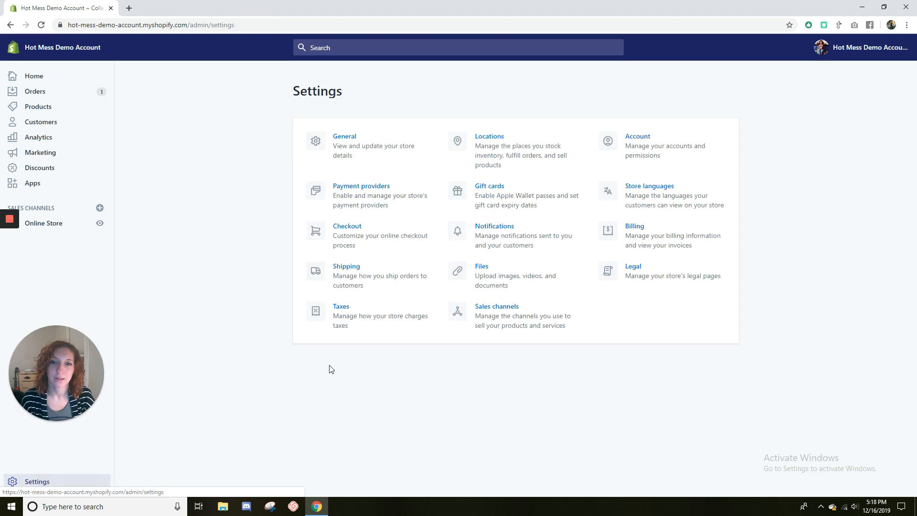
pyautogui.click(351, 134)
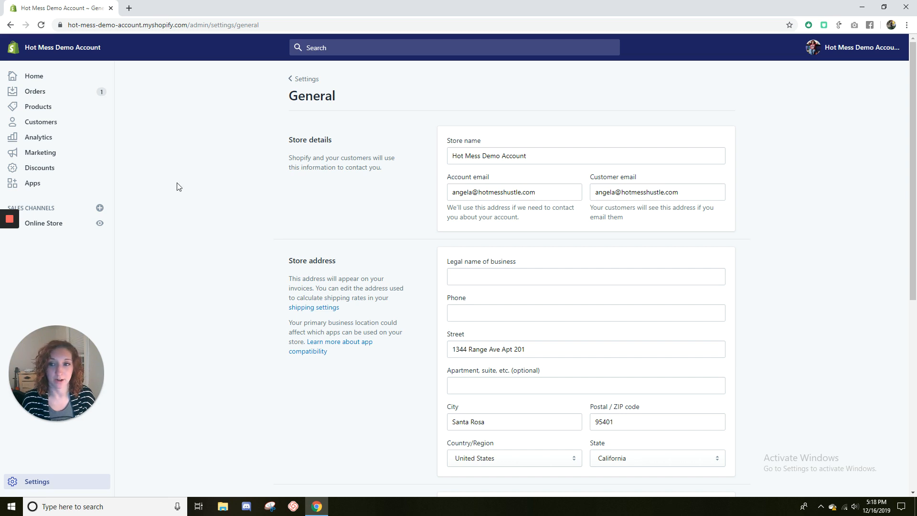
pyautogui.click(48, 232)
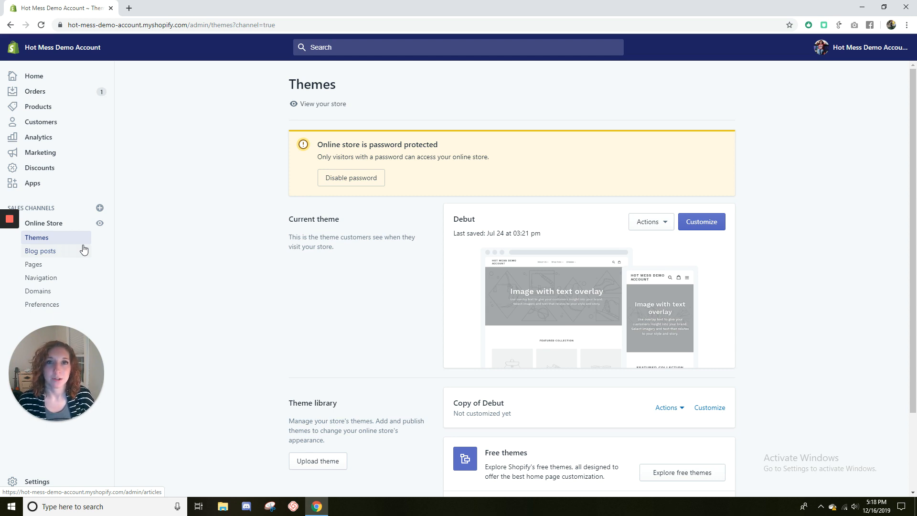
# Visit the Shopify App Store from the installed apps list, view the Slide Cart listing, and return to the list
pyautogui.click(64, 183)
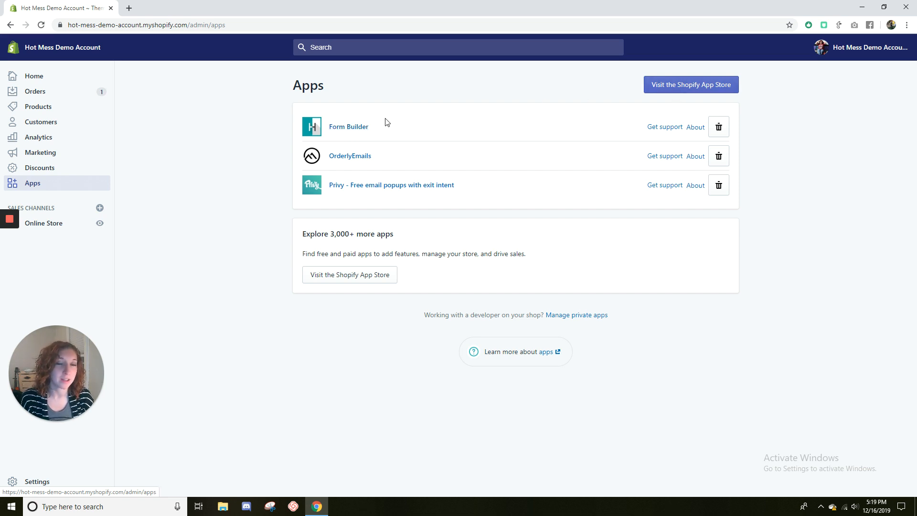
pyautogui.click(677, 85)
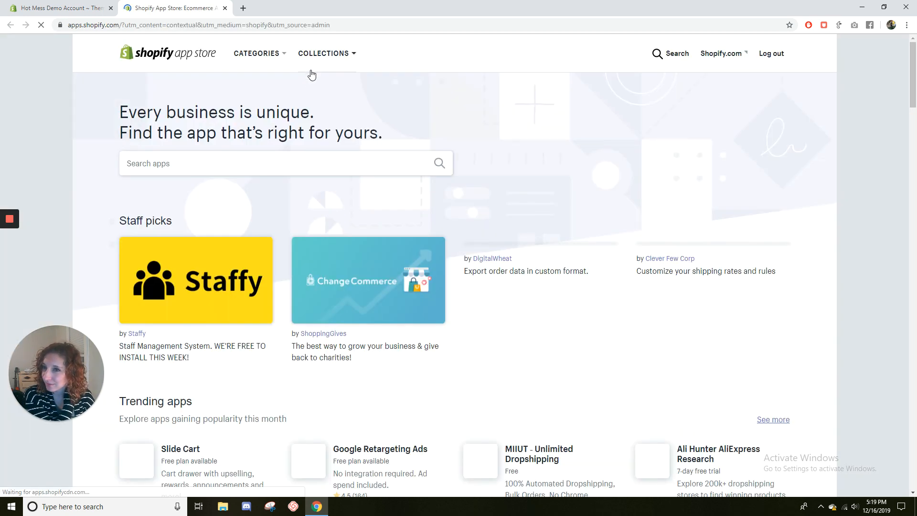
pyautogui.click(223, 163)
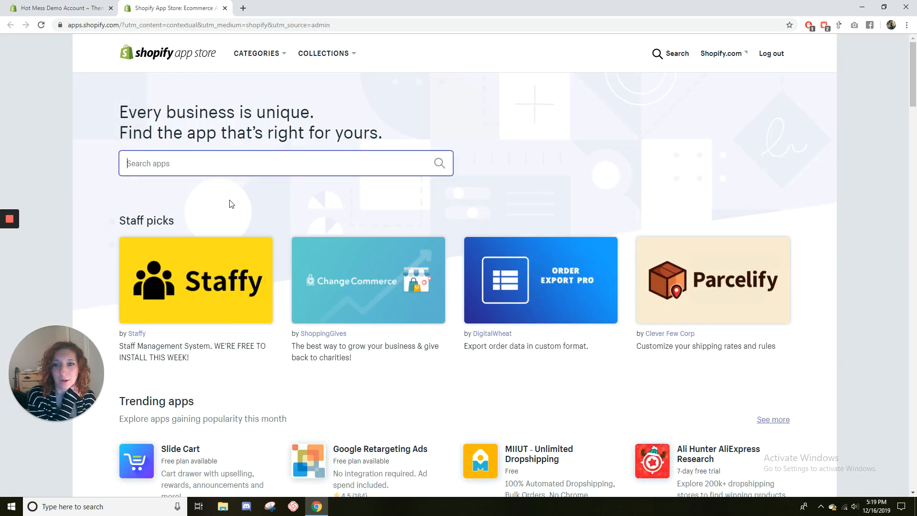
pyautogui.click(188, 453)
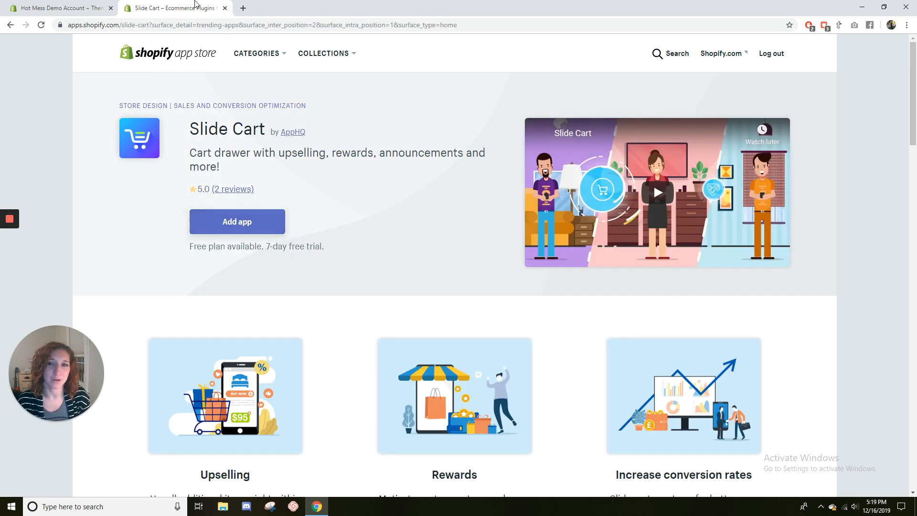
pyautogui.click(224, 8)
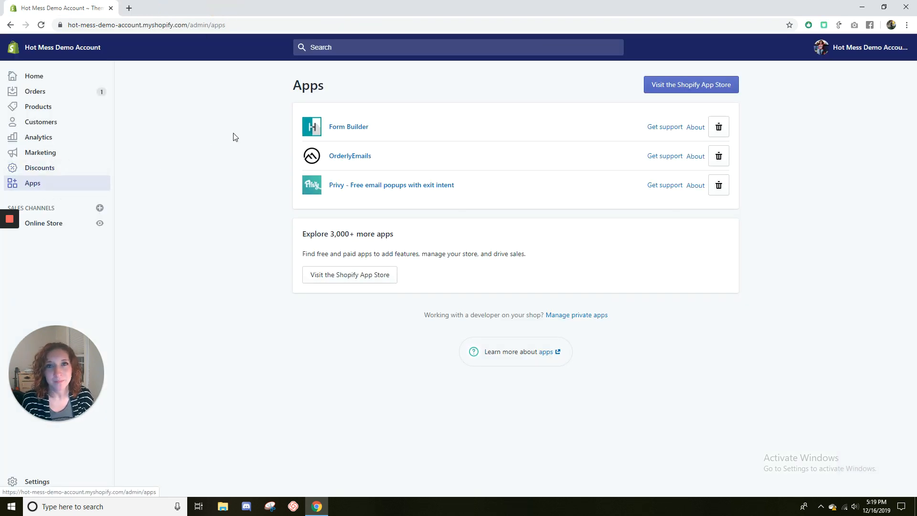
# Create a new form in the Form Builder app from the Contact Us template
pyautogui.click(348, 127)
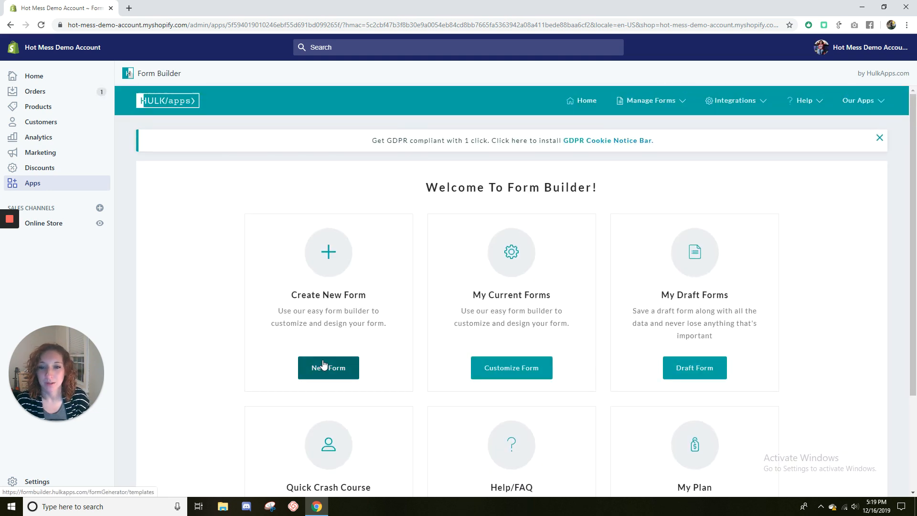
pyautogui.click(324, 364)
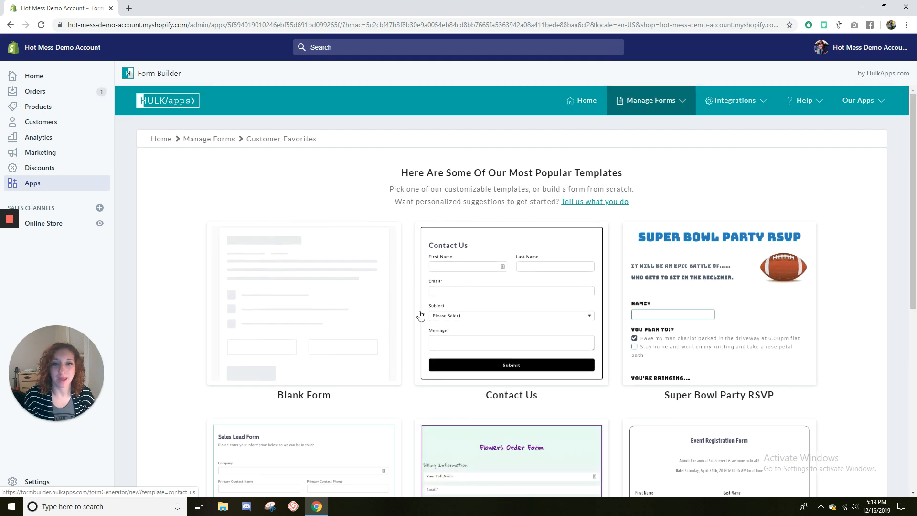
pyautogui.scroll(-2, 526, 301)
pyautogui.scroll(-1, 812, 267)
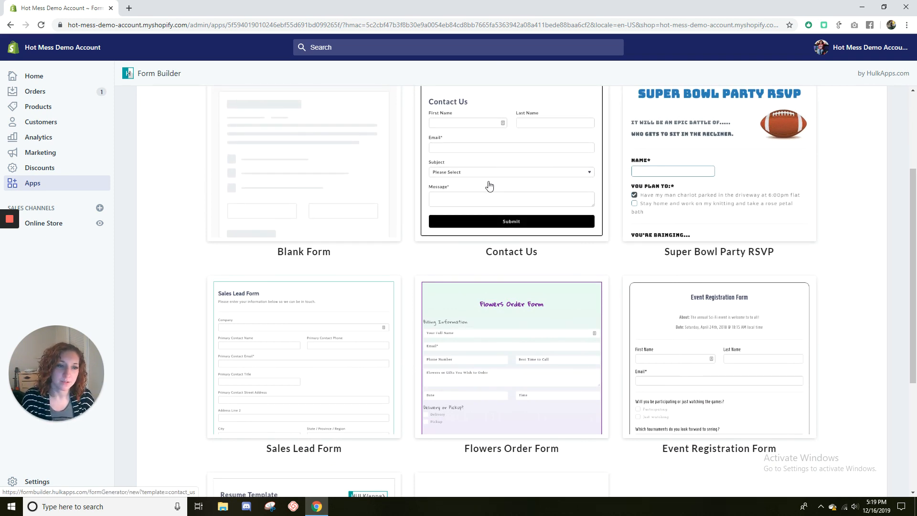
pyautogui.scroll(-2, 327, 315)
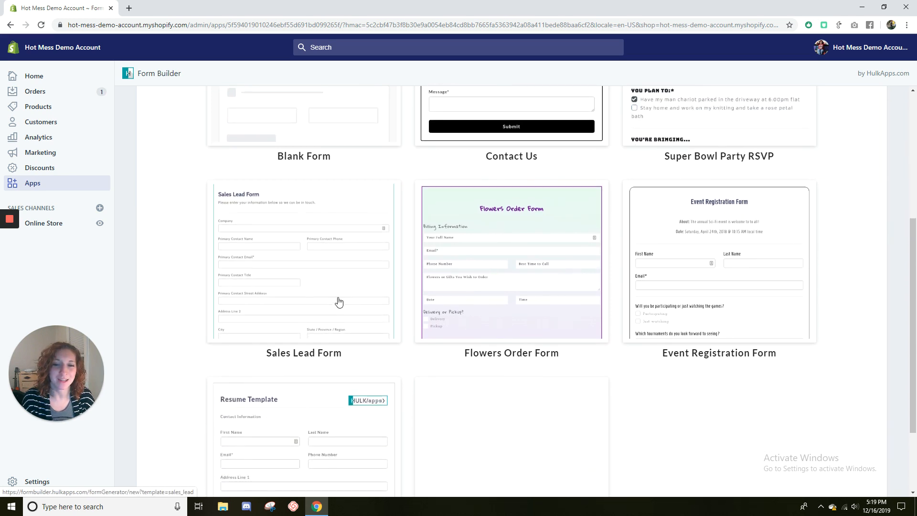
pyautogui.scroll(-1, 500, 291)
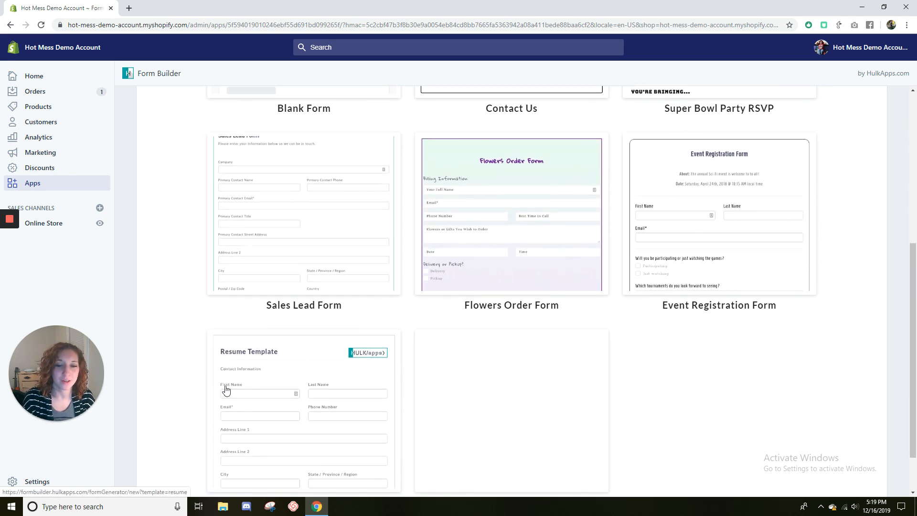
pyautogui.scroll(-2, 341, 387)
pyautogui.scroll(1, 698, 375)
pyautogui.scroll(4, 698, 376)
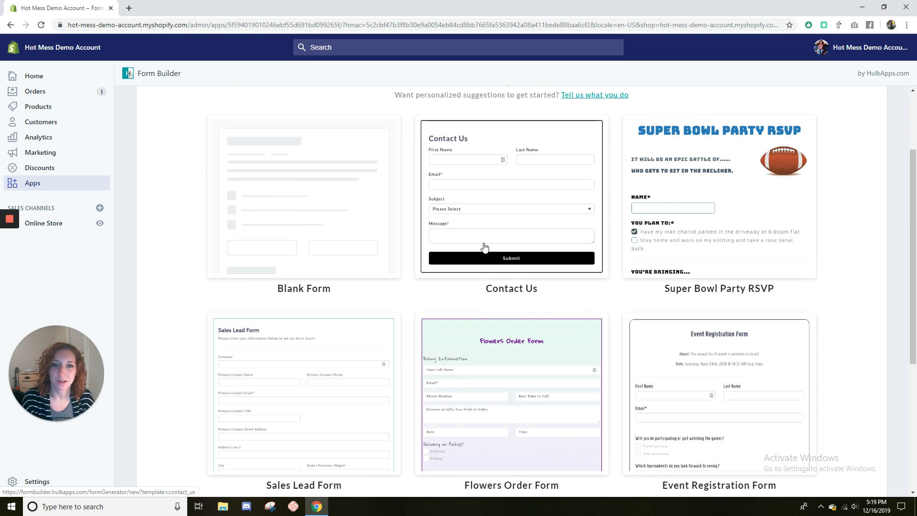
pyautogui.click(530, 184)
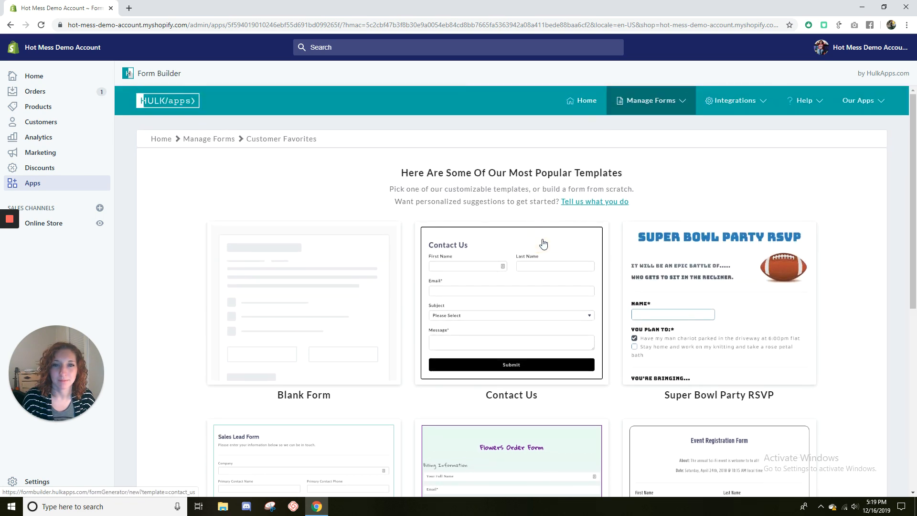
pyautogui.click(543, 244)
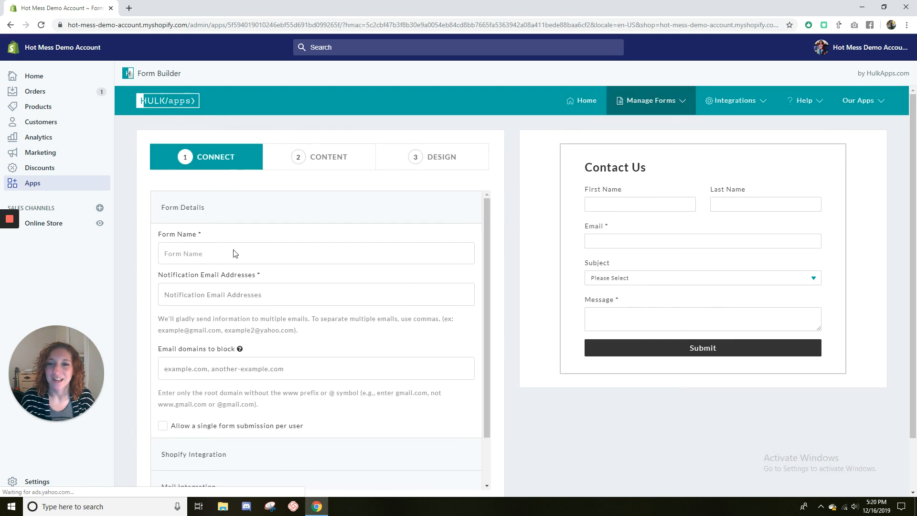
# Name the form "Collab Inquiry"
pyautogui.click(232, 251)
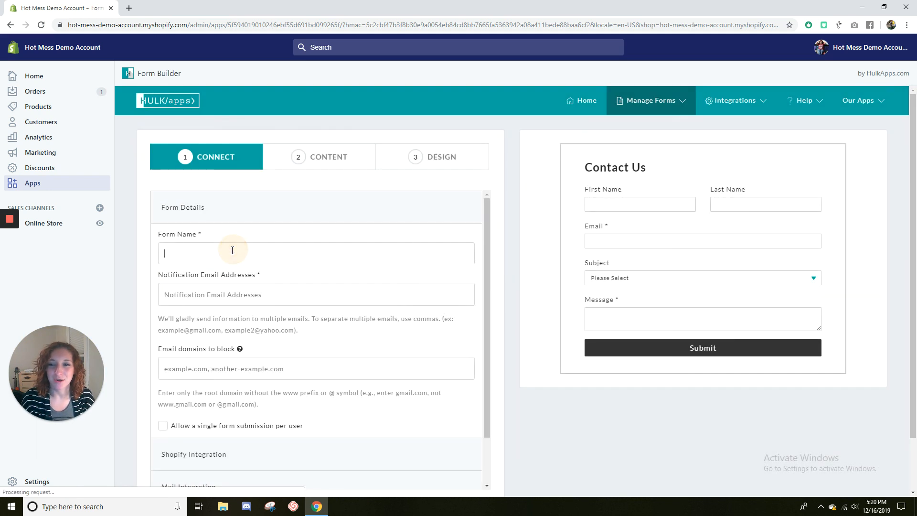
pyautogui.write('Collab')
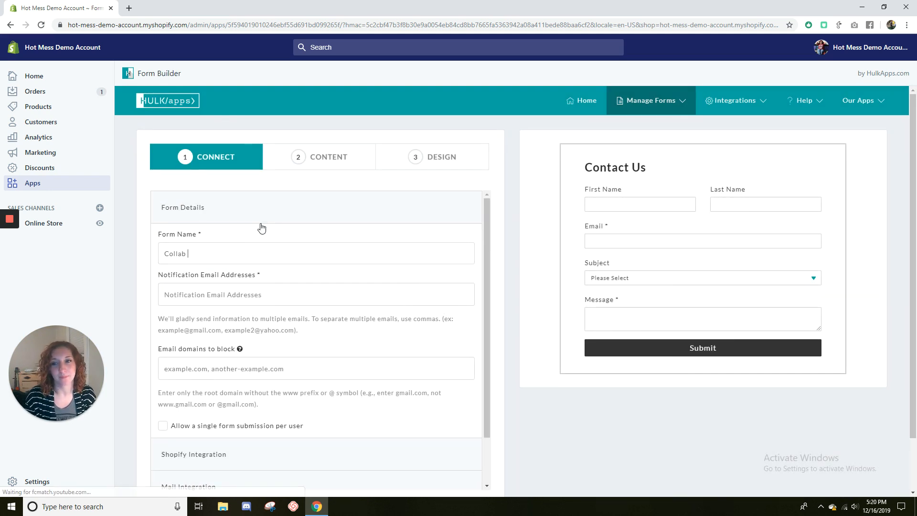
pyautogui.write('Inquiry')
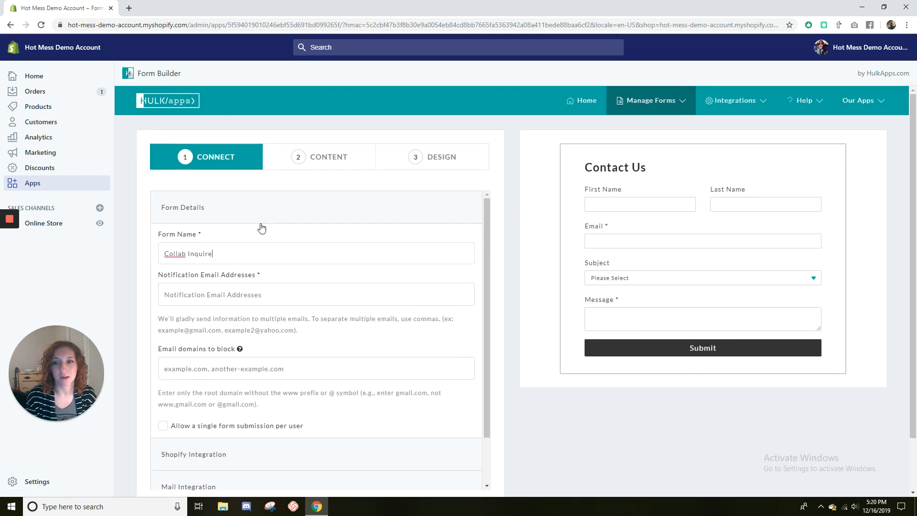
# Enter the business contact's e-mail as the form's notification email address
pyautogui.click(282, 297)
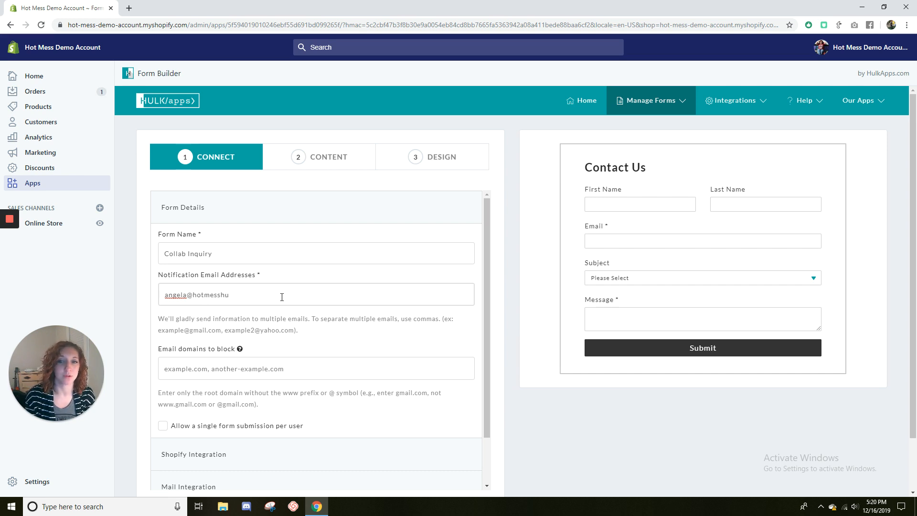
pyautogui.press('BackSpace')
pyautogui.press('BackSpace')
pyautogui.press('BackSpace')
pyautogui.press('BackSpace')
pyautogui.press('BackSpace')
pyautogui.press('BackSpace')
pyautogui.press('BackSpace')
pyautogui.press('BackSpace')
pyautogui.press('BackSpace')
pyautogui.press('BackSpace')
pyautogui.press('BackSpace')
pyautogui.press('BackSpace')
pyautogui.press('BackSpace')
pyautogui.press('BackSpace')
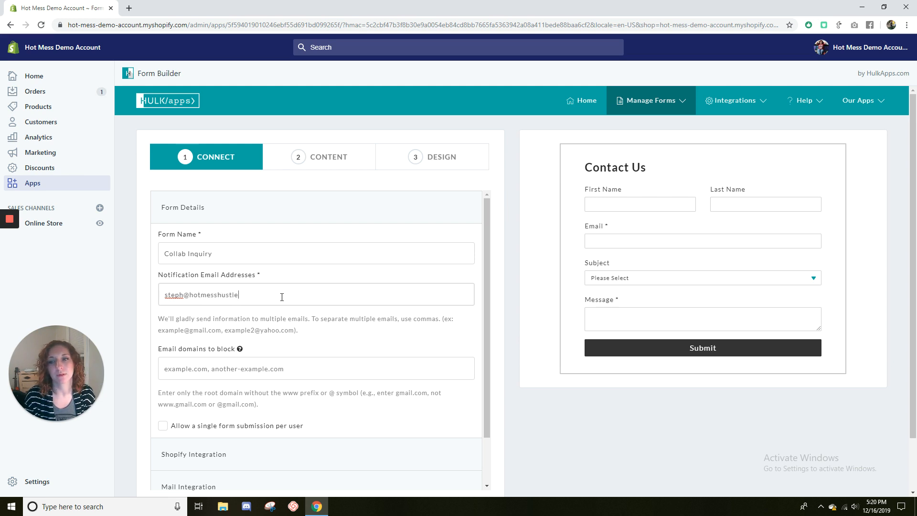
pyautogui.click(271, 293)
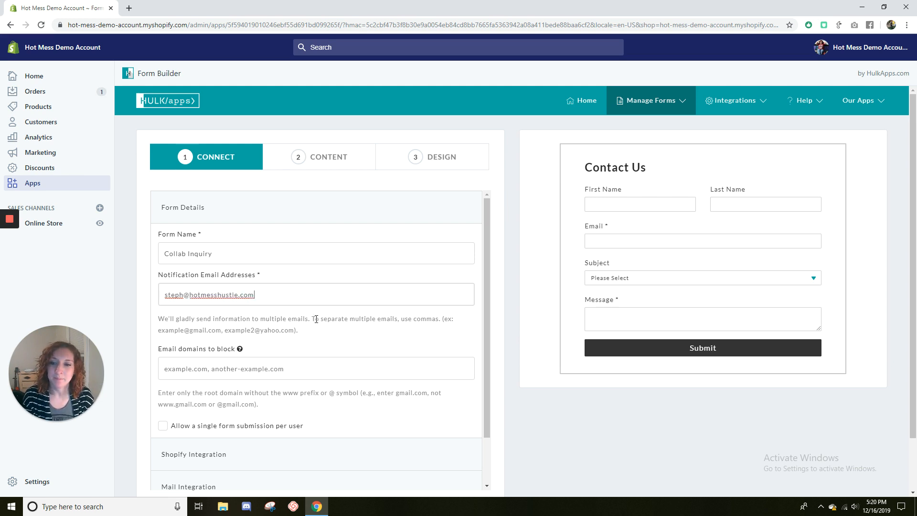
pyautogui.scroll(-1, 393, 292)
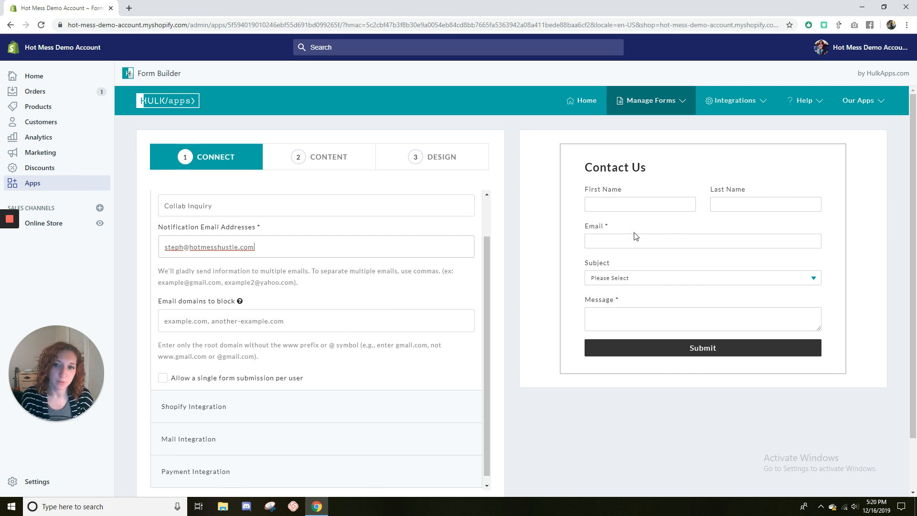
pyautogui.scroll(1, 271, 270)
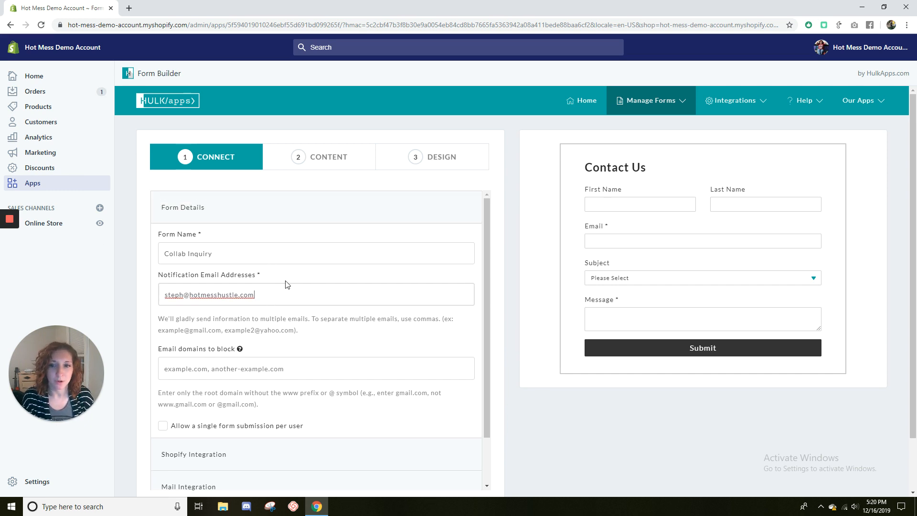
pyautogui.scroll(-1, 294, 234)
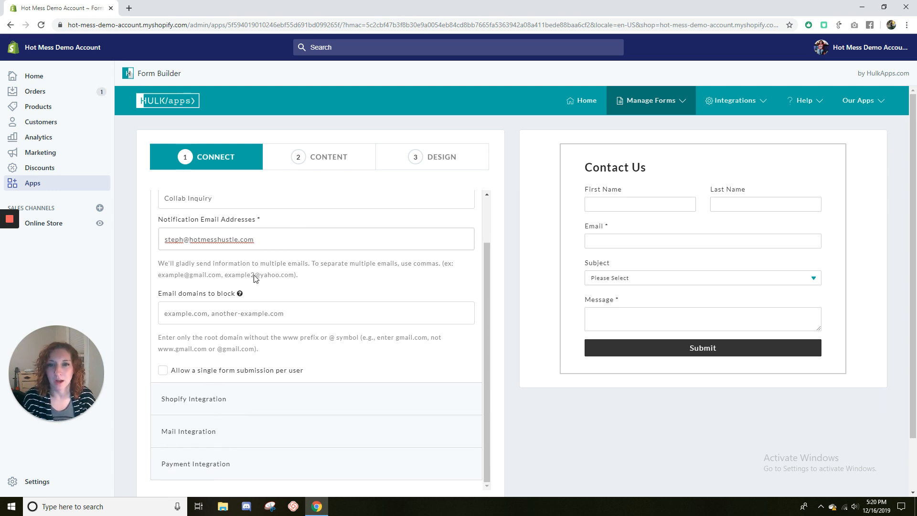
pyautogui.scroll(2, 272, 201)
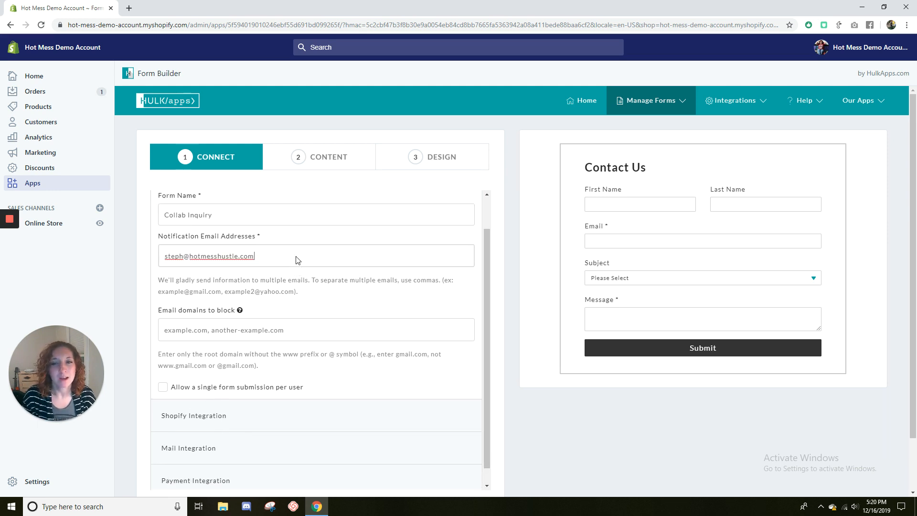
# In the form's content settings, replace the form title with "Collab with us" and format it as Heading 1
pyautogui.click(302, 160)
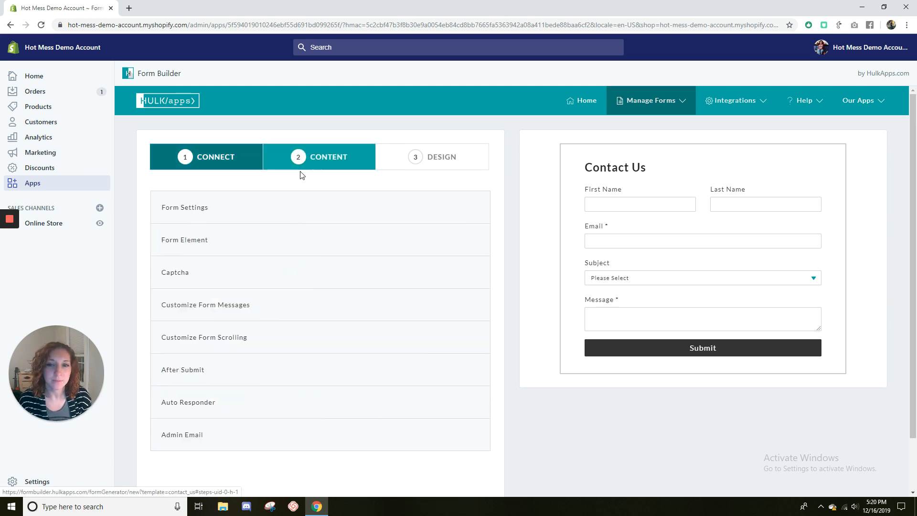
pyautogui.click(227, 207)
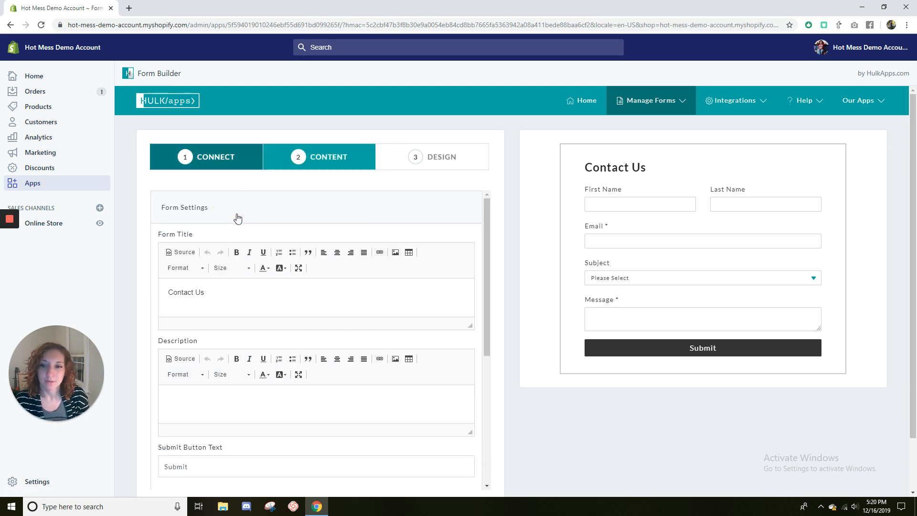
pyautogui.moveTo(205, 291); pyautogui.dragTo(165, 291)
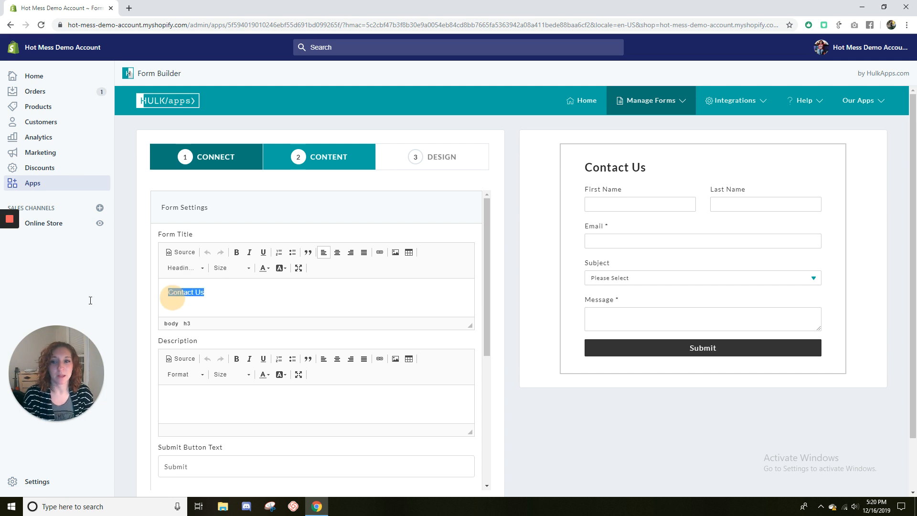
pyautogui.write('Collab with us')
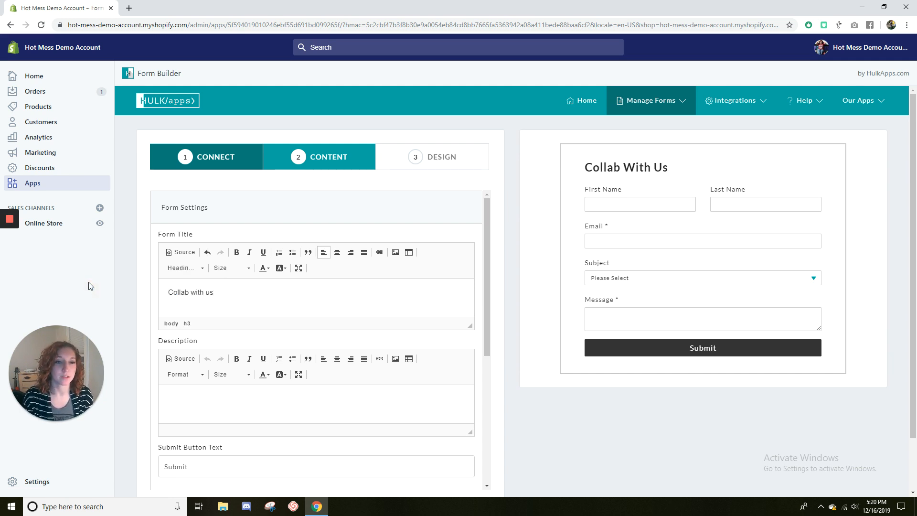
pyautogui.click(195, 269)
pyautogui.click(198, 306)
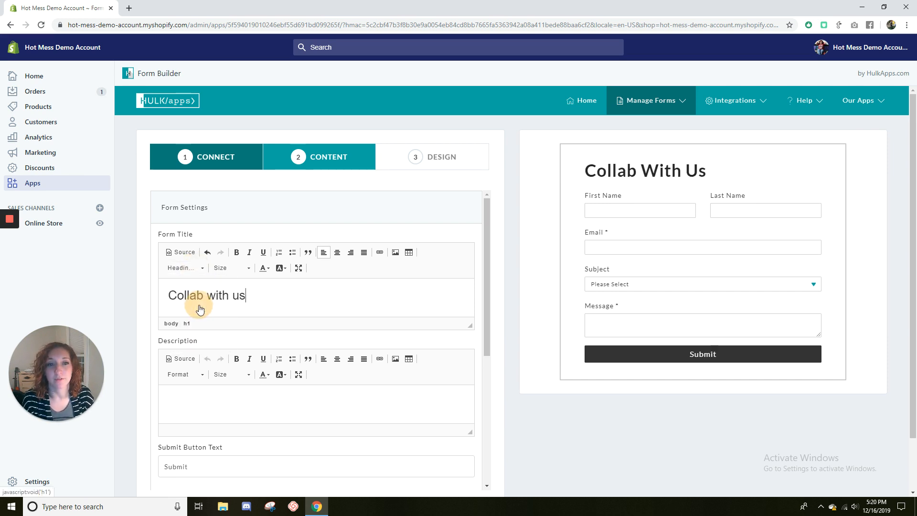
# Color the whole form title purple and center it
pyautogui.click(285, 269)
pyautogui.click(264, 268)
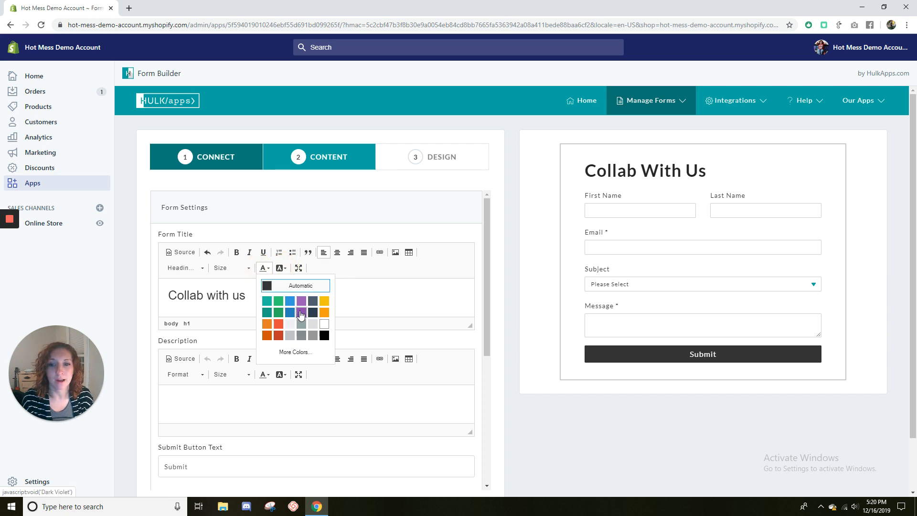
pyautogui.click(301, 314)
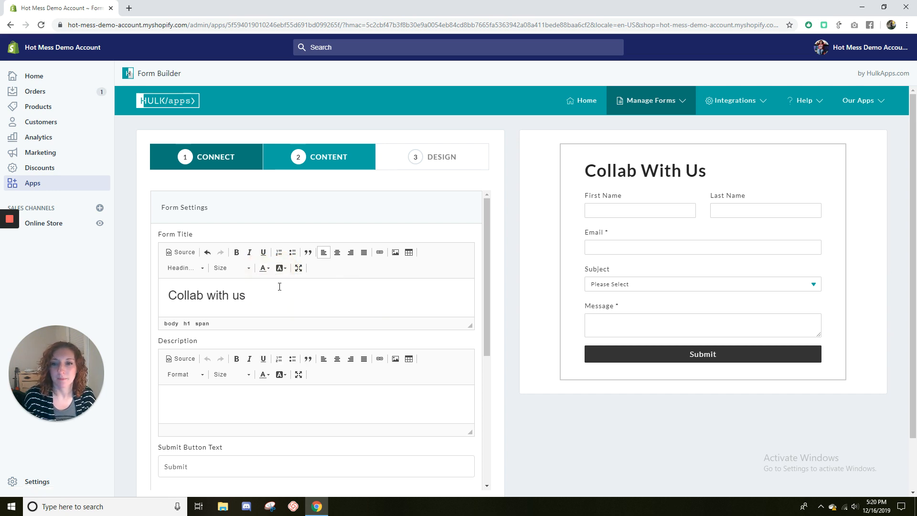
pyautogui.moveTo(246, 296); pyautogui.dragTo(144, 294)
pyautogui.click(264, 268)
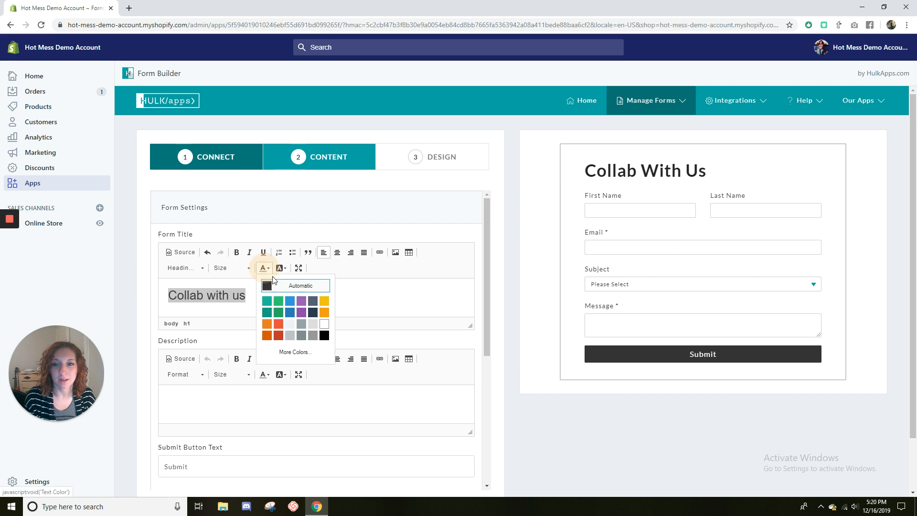
pyautogui.click(301, 301)
pyautogui.click(381, 307)
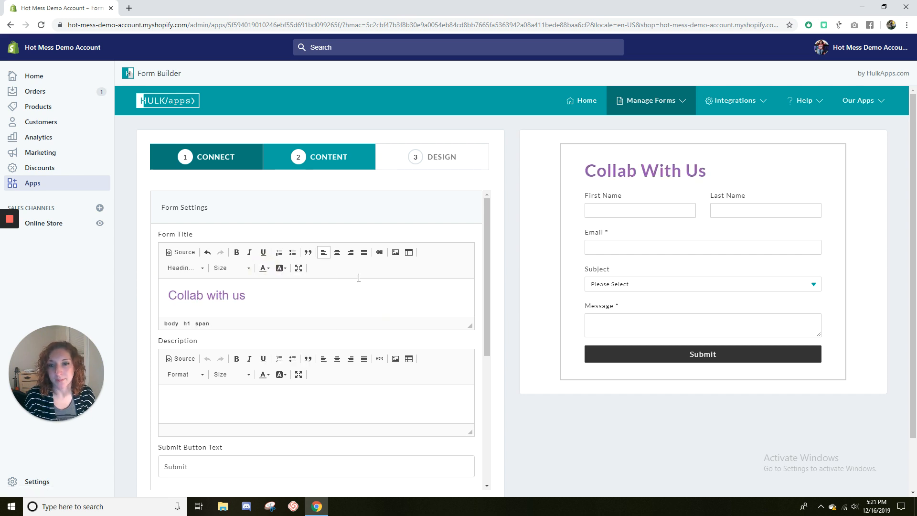
pyautogui.click(338, 253)
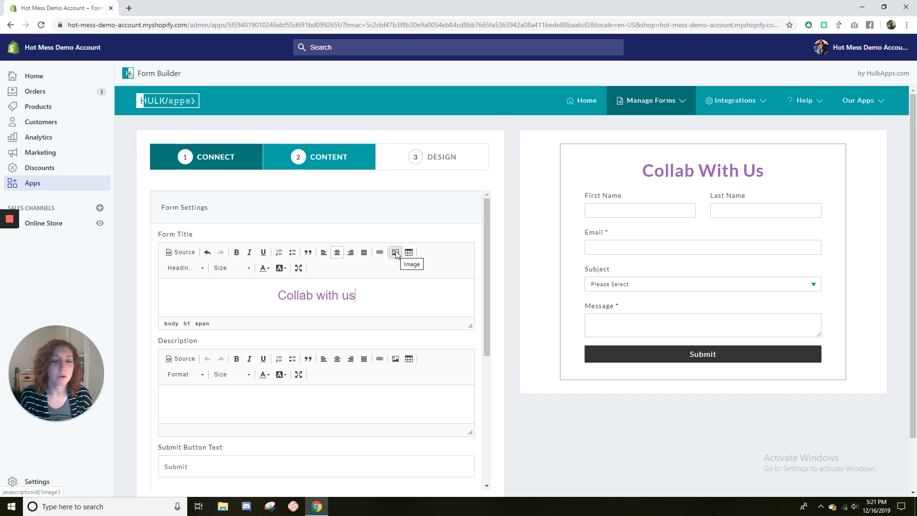
# Add the centered form description "Looking to collab with us? We'd love to hear from you! You'll hear back within 48 hours."
pyautogui.scroll(-1, 301, 267)
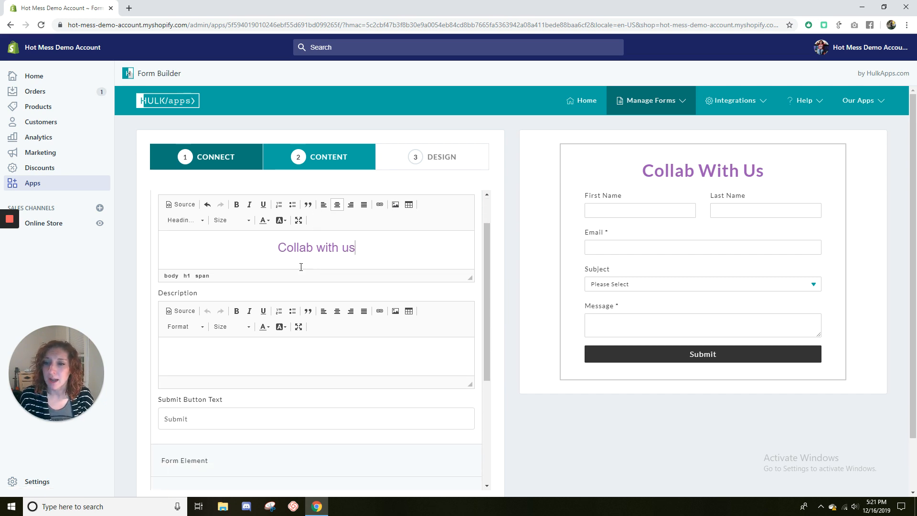
pyautogui.click(231, 357)
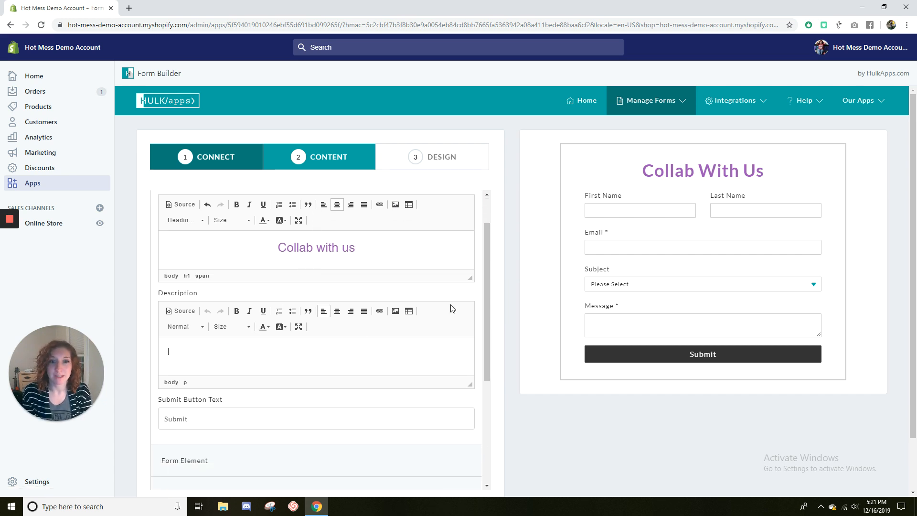
pyautogui.write('Looking ')
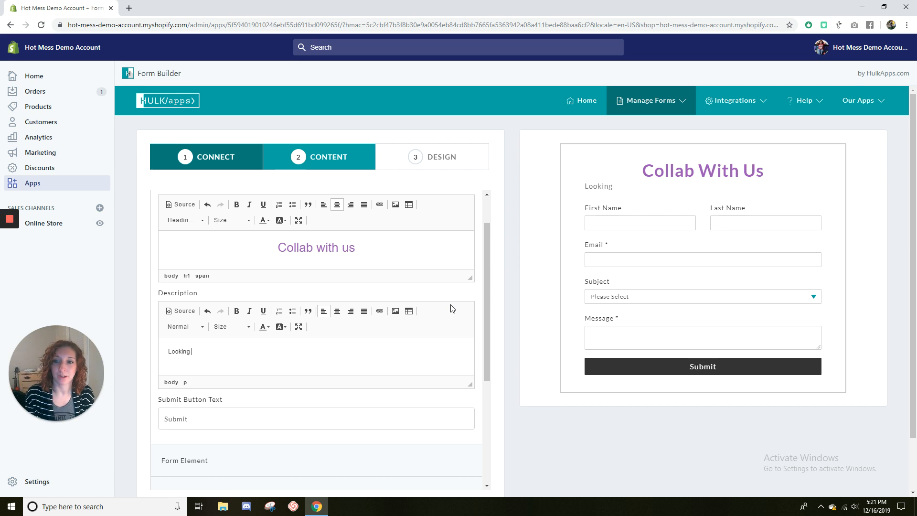
pyautogui.write('to fc')
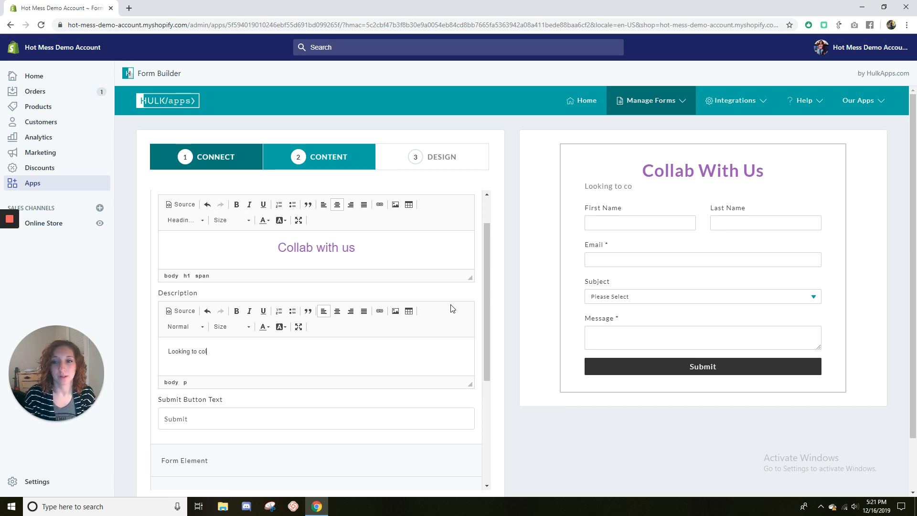
pyautogui.write('llab with us? We')
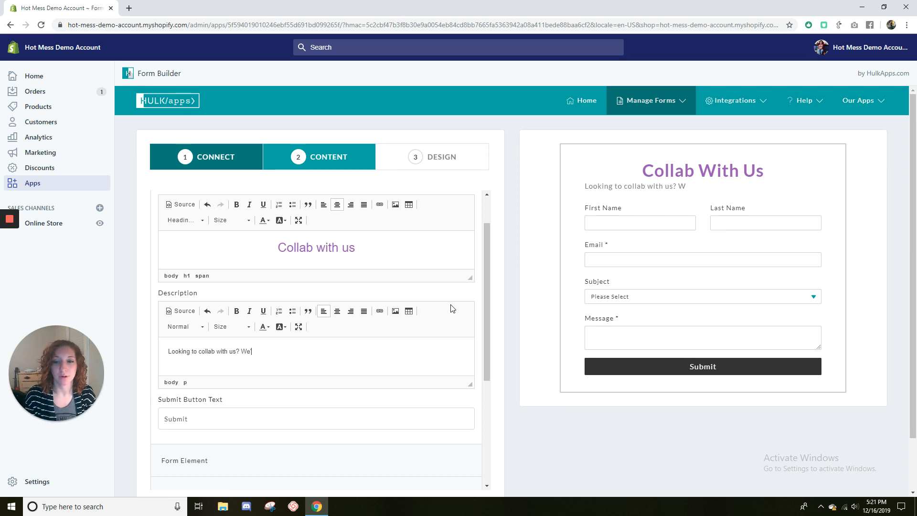
pyautogui.write("'d love to hear from you!")
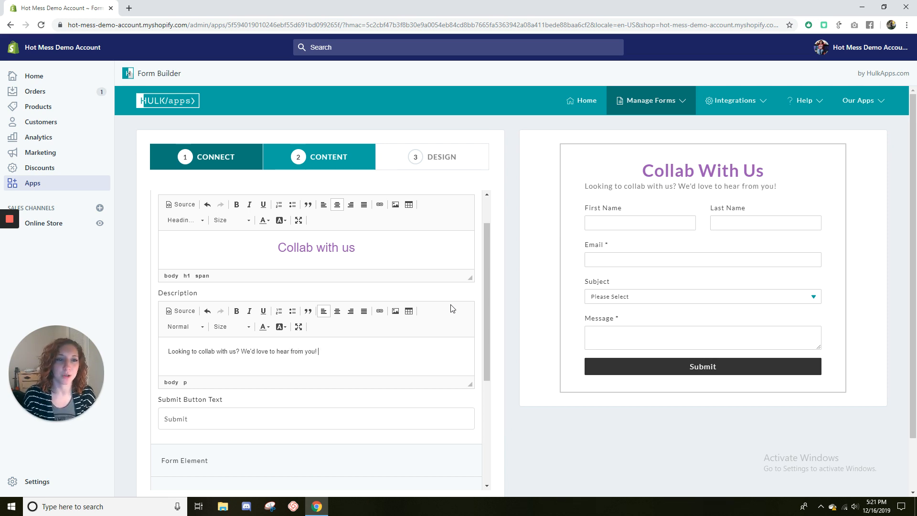
pyautogui.write(" You'll hear back within ")
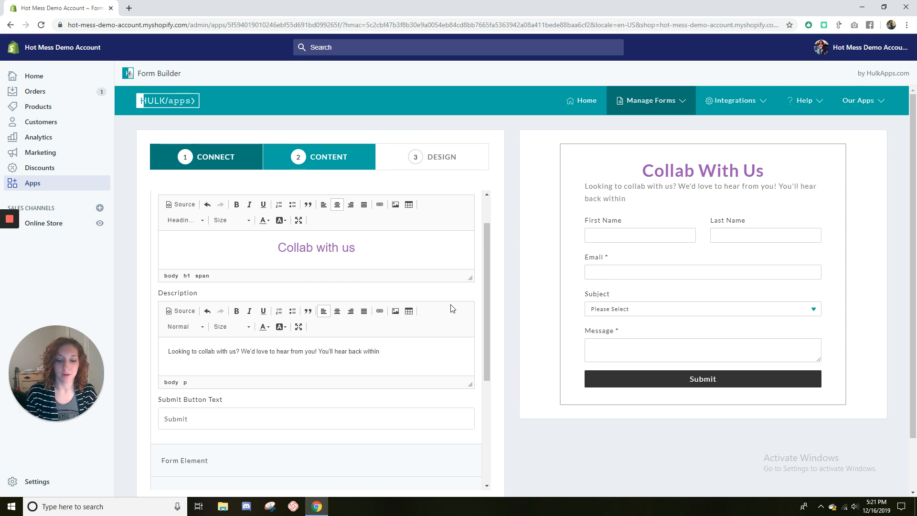
pyautogui.write('48 hours.')
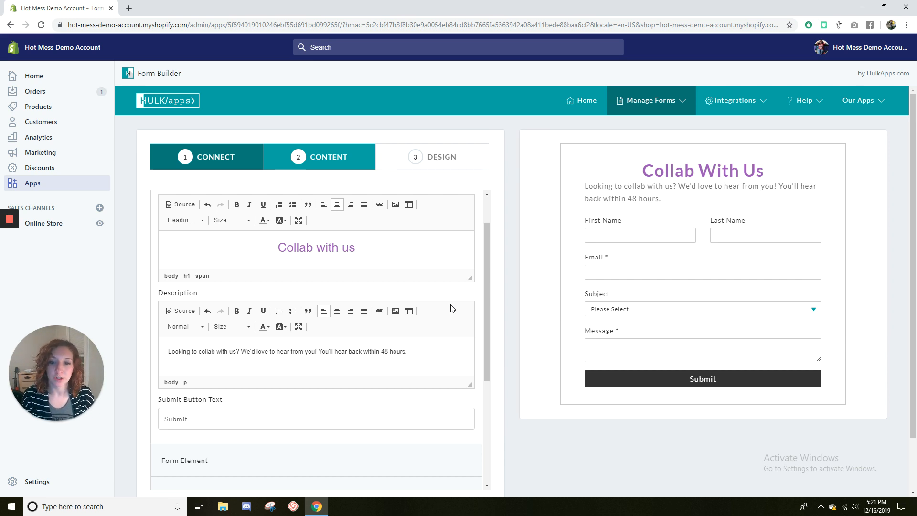
pyautogui.click(338, 311)
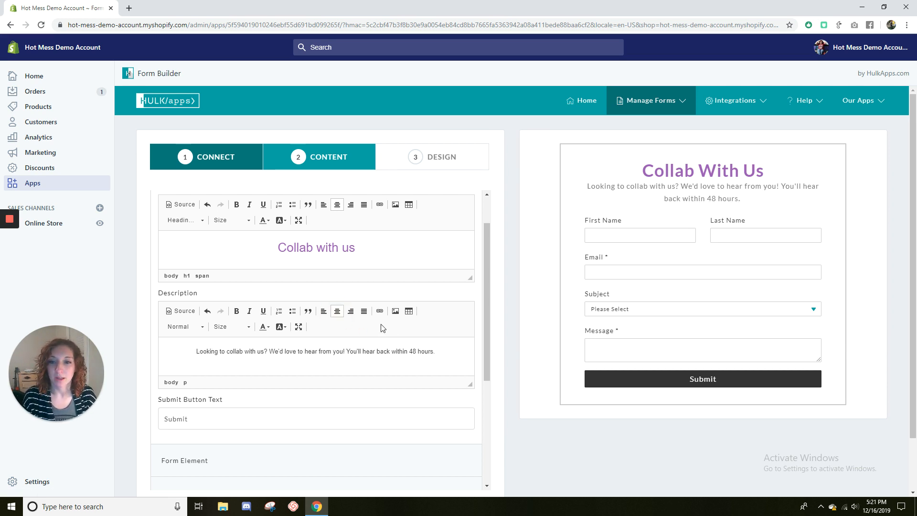
# Change the form's submit button text to "Let's chat!"
pyautogui.scroll(-2, 323, 345)
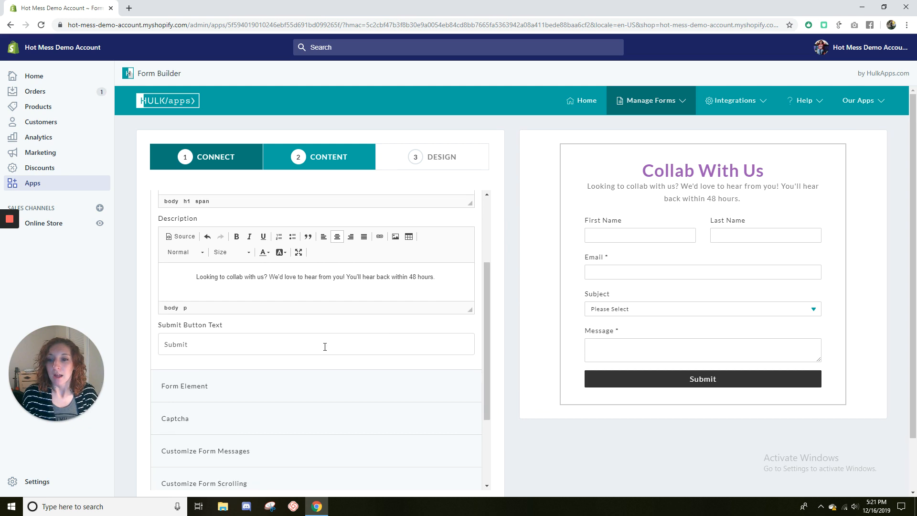
pyautogui.doubleClick(205, 328)
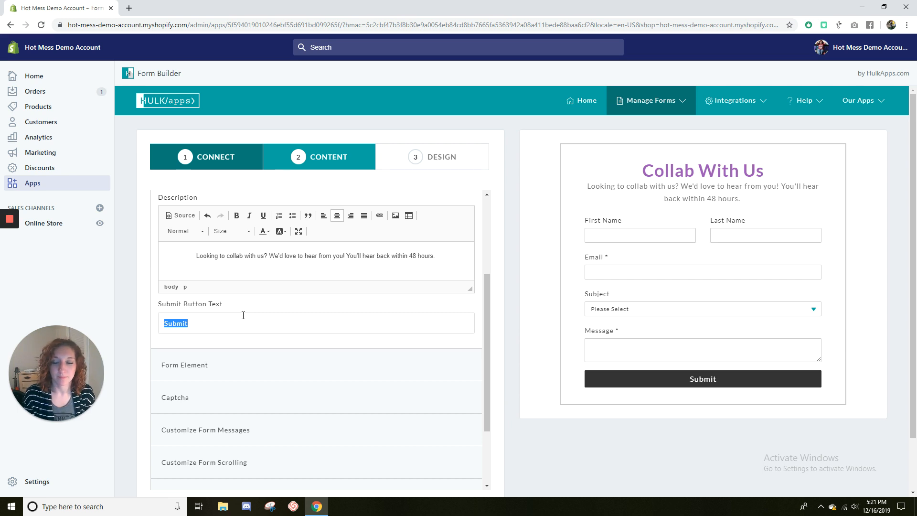
pyautogui.write("Let's chat!")
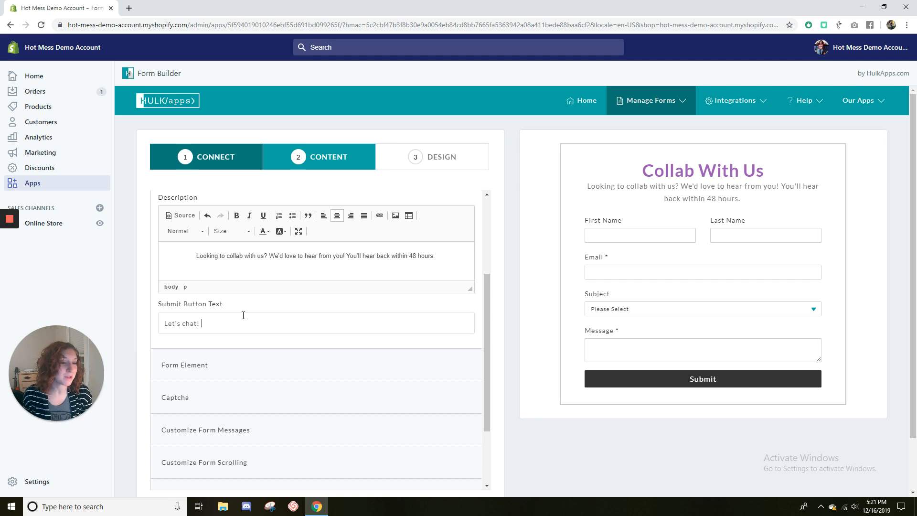
pyautogui.scroll(3, 252, 300)
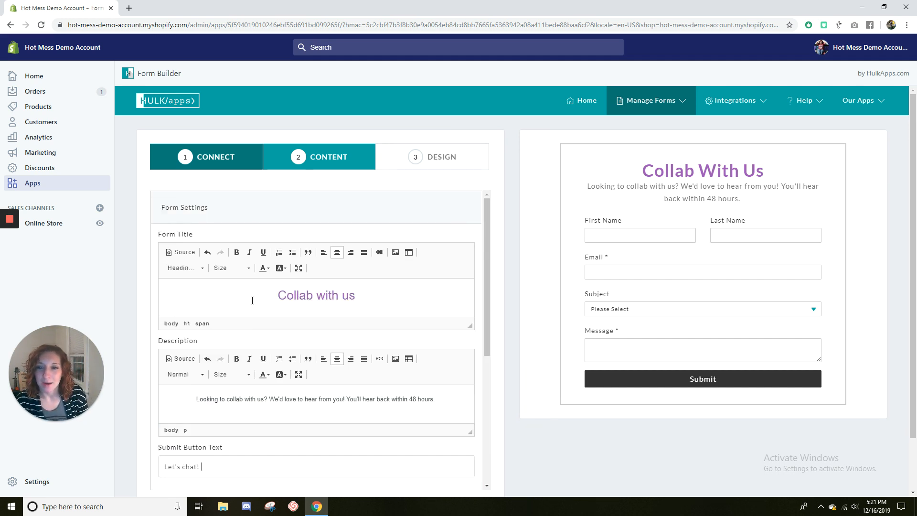
# Delete the Last Name single-line text field from the form elements
pyautogui.scroll(-4, 245, 306)
pyautogui.click(168, 319)
pyautogui.scroll(-5, 172, 320)
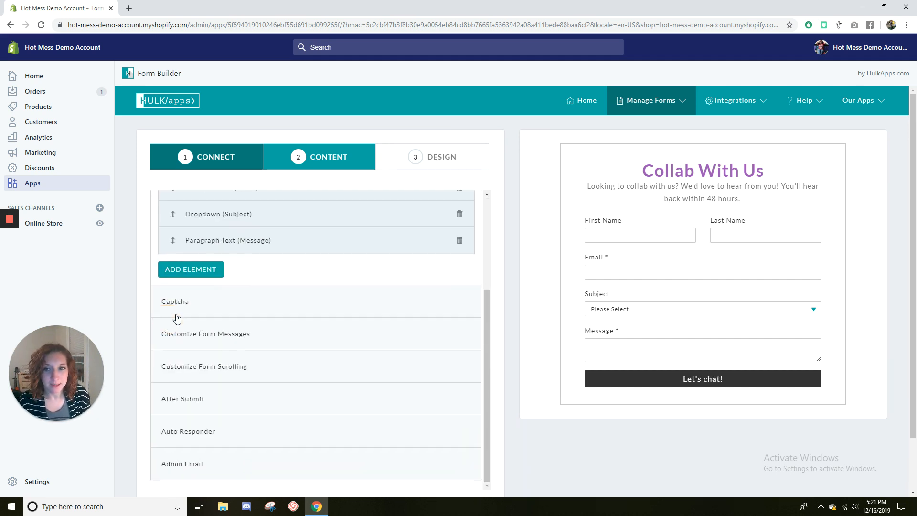
pyautogui.scroll(2, 334, 268)
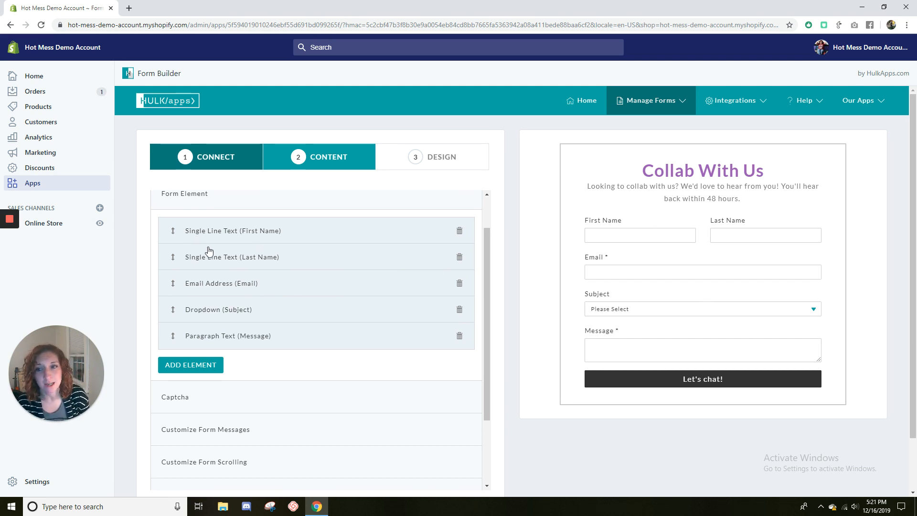
pyautogui.click(459, 257)
# Make the First Name field required and collapse its settings
pyautogui.click(316, 225)
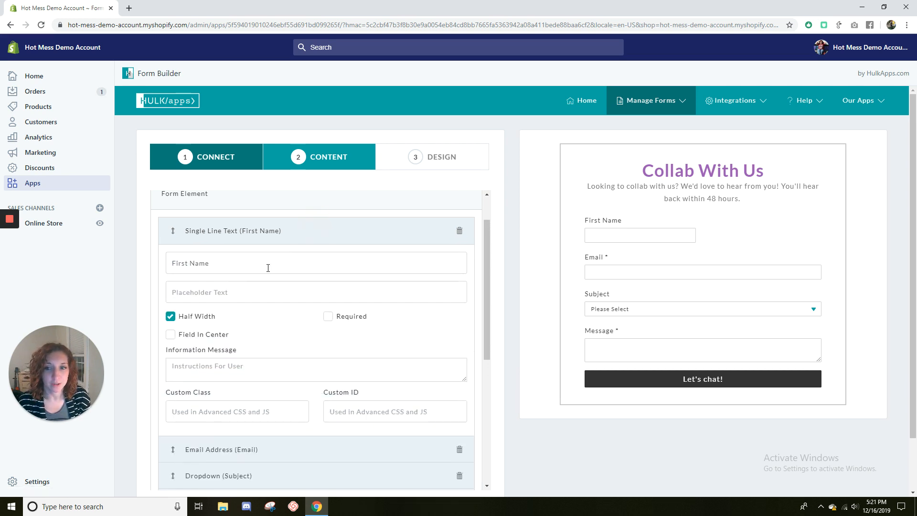
pyautogui.click(328, 318)
pyautogui.scroll(-2, 268, 327)
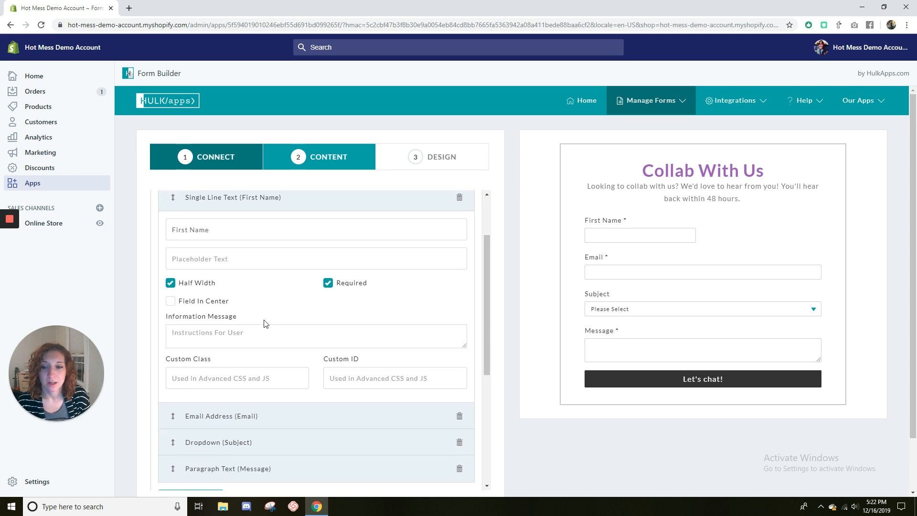
pyautogui.scroll(3, 259, 316)
pyautogui.click(405, 285)
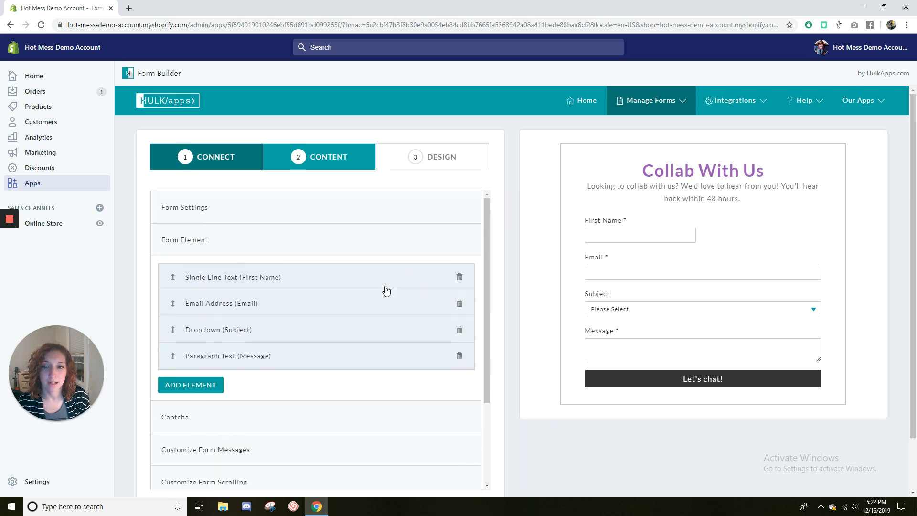
# Review the Email field's settings and delete the Subject dropdown from the form elements
pyautogui.click(276, 304)
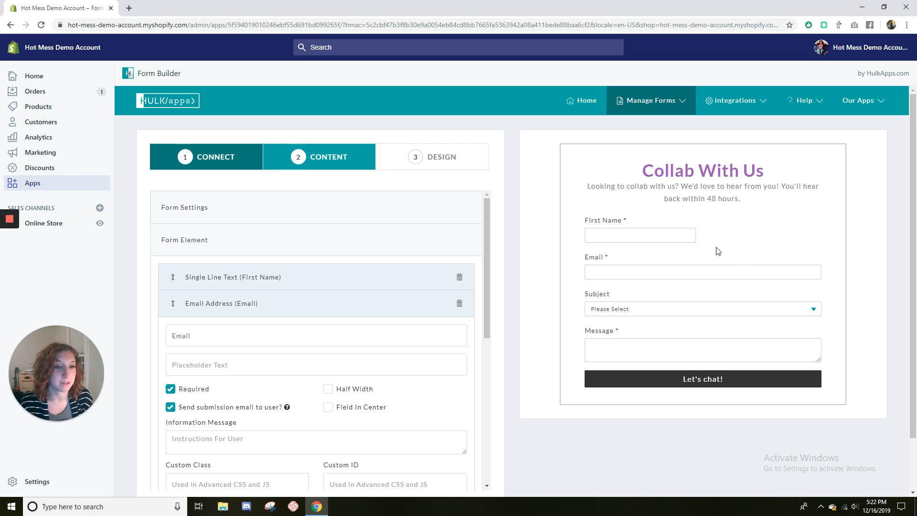
pyautogui.click(195, 305)
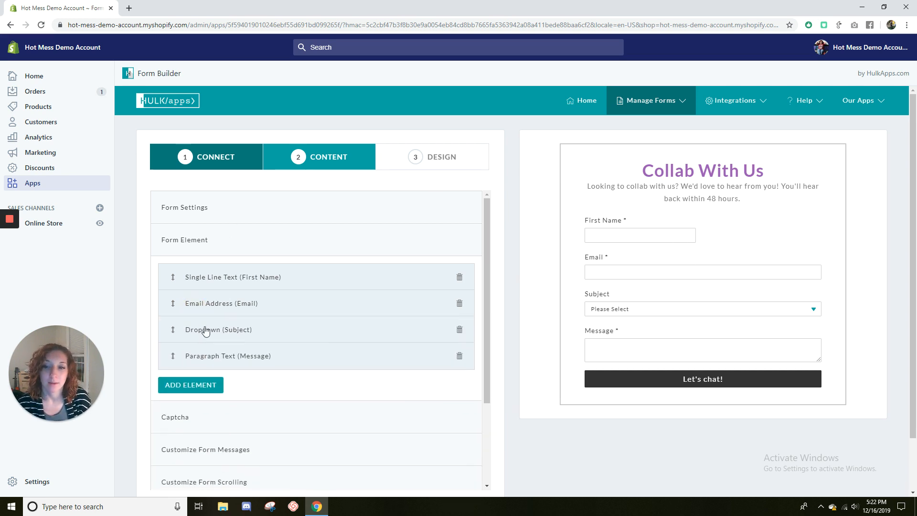
pyautogui.click(205, 330)
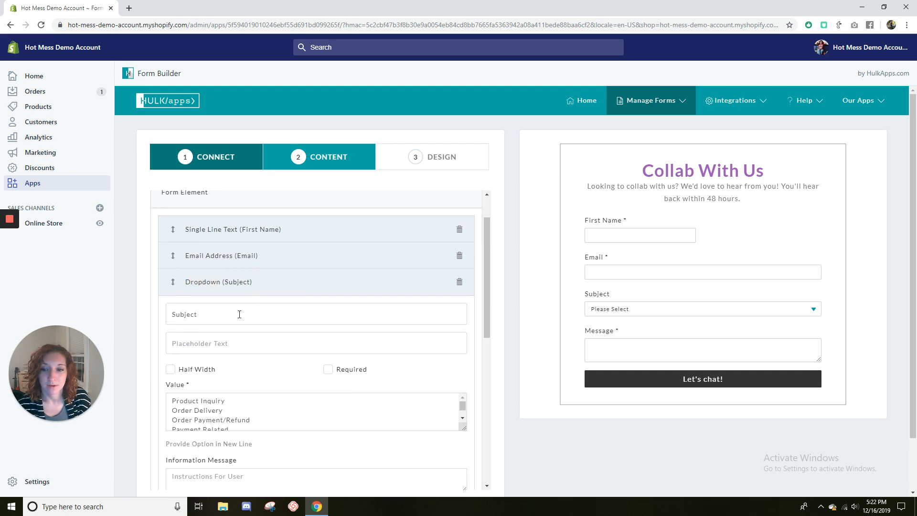
pyautogui.scroll(-1, 239, 314)
pyautogui.scroll(-1, 240, 358)
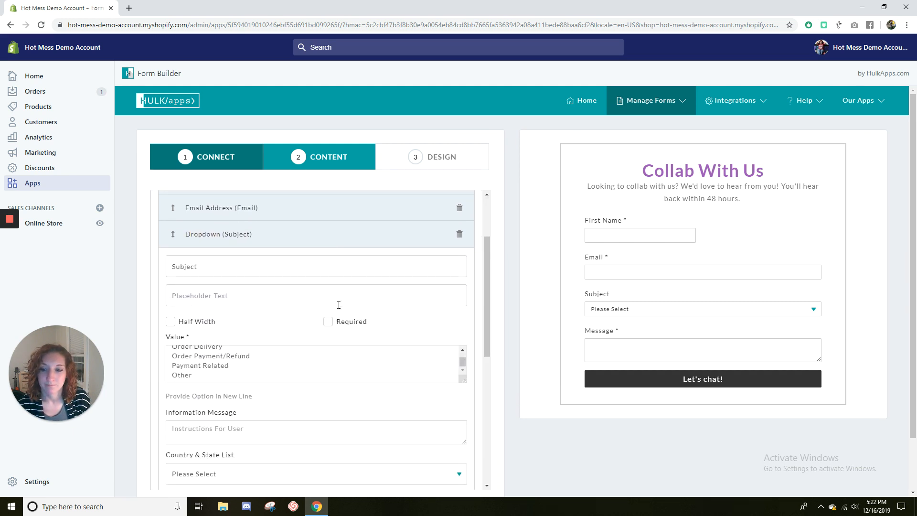
pyautogui.scroll(-1, 252, 333)
pyautogui.scroll(2, 219, 248)
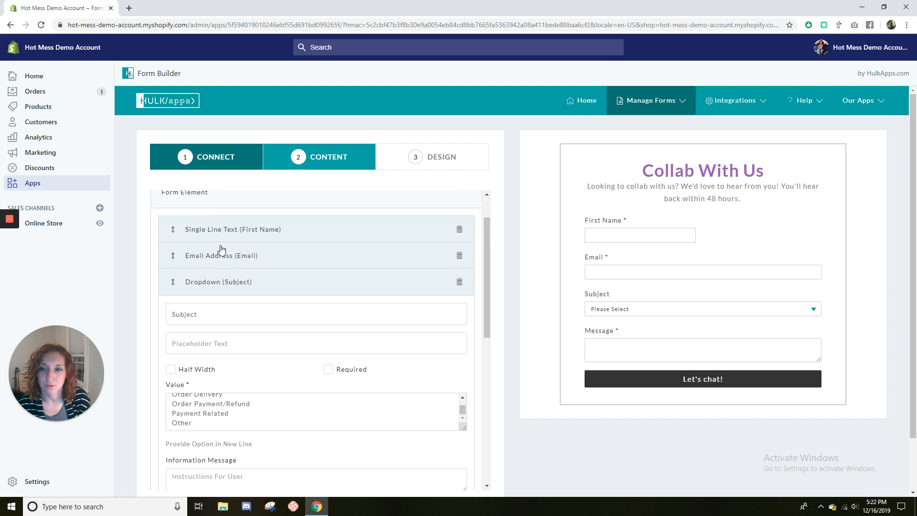
pyautogui.click(220, 289)
pyautogui.click(459, 282)
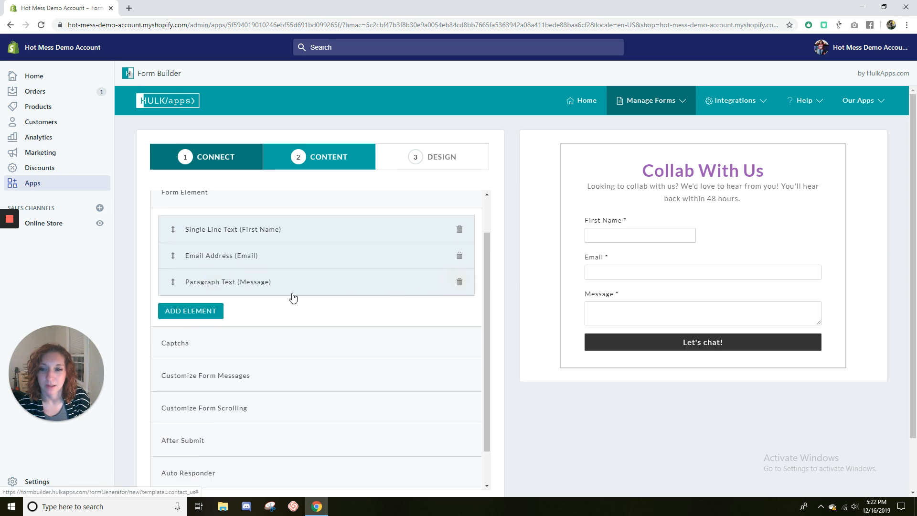
# Change the Message paragraph text field's label to "Describe how you would promote our products."
pyautogui.click(267, 287)
pyautogui.doubleClick(195, 314)
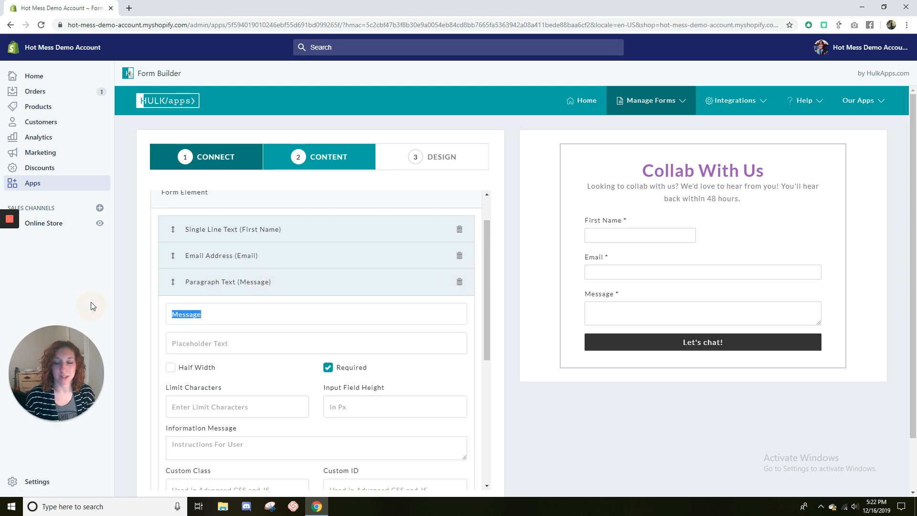
pyautogui.write('Desc')
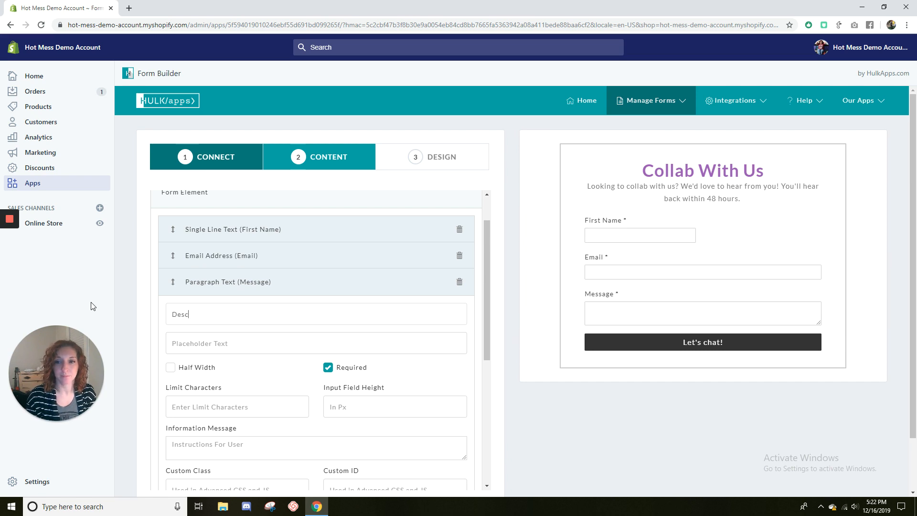
pyautogui.write('bibe ')
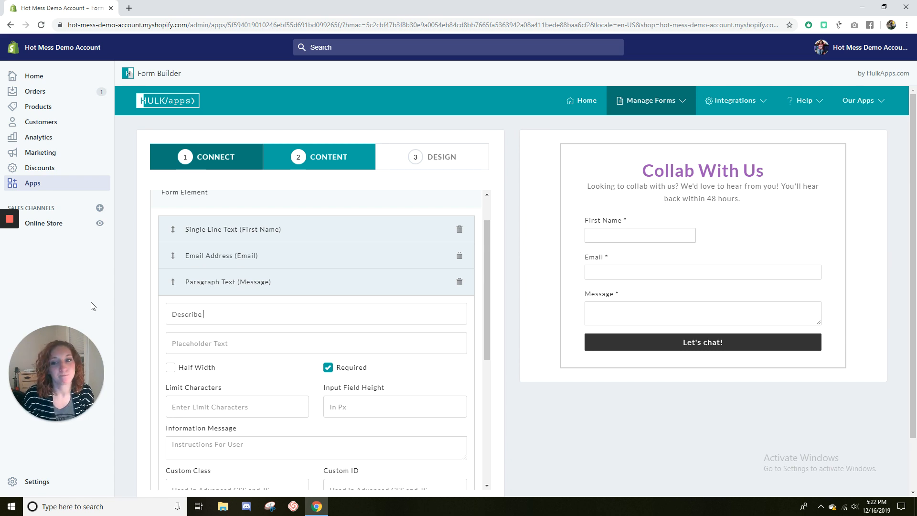
pyautogui.write('how yo')
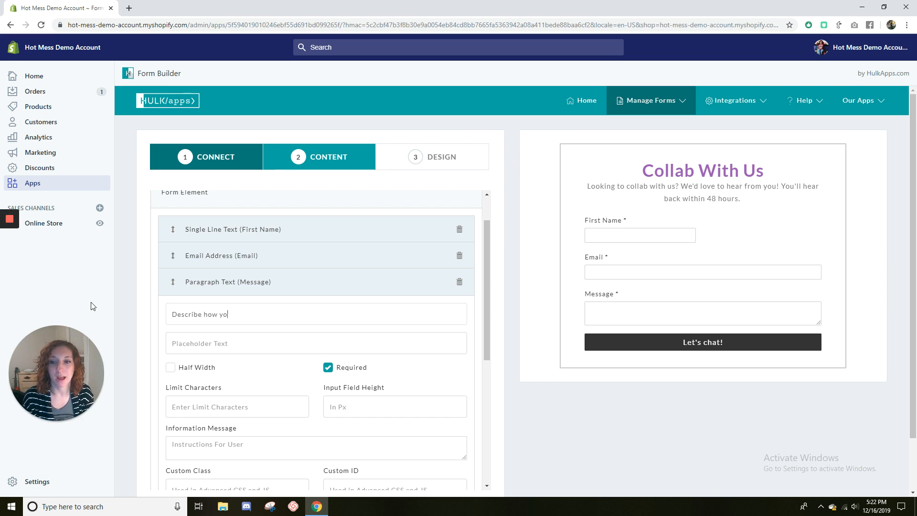
pyautogui.write('u would promoite')
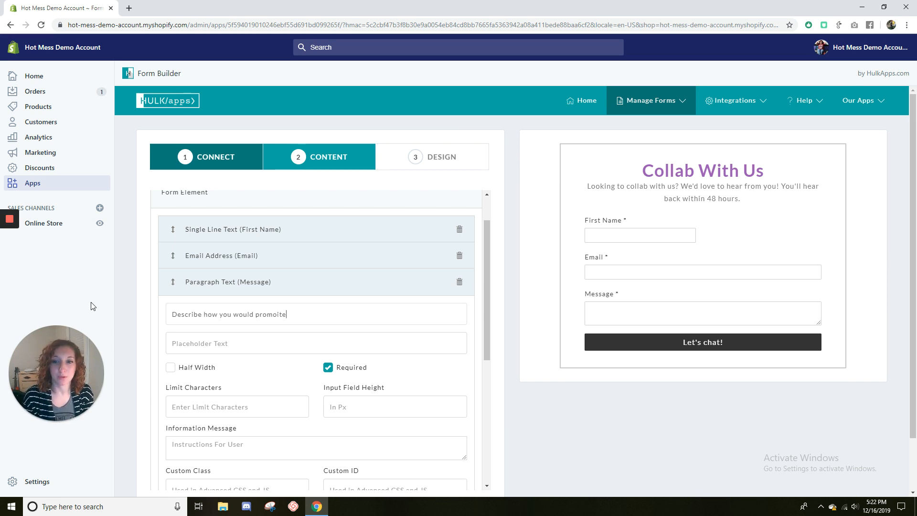
pyautogui.write(' our products.')
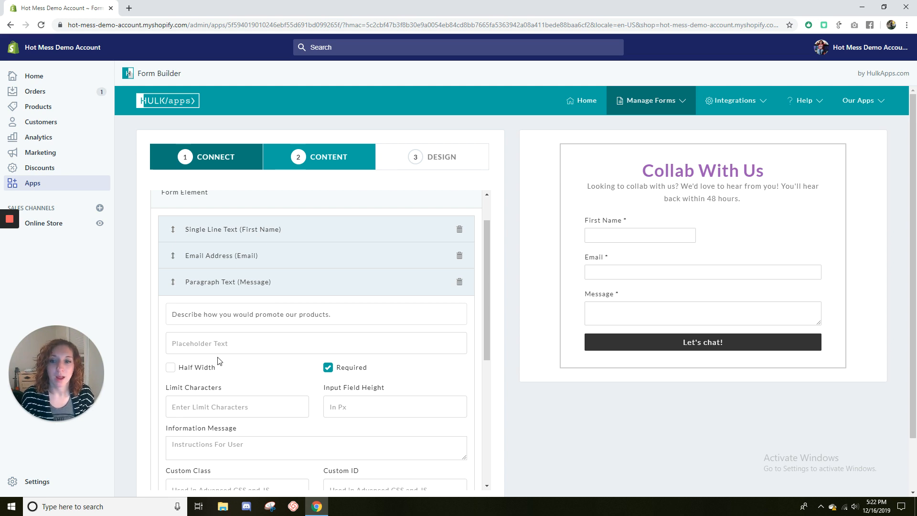
# Add a File Upload element to the form and collapse the paragraph text field's settings
pyautogui.scroll(-2, 248, 354)
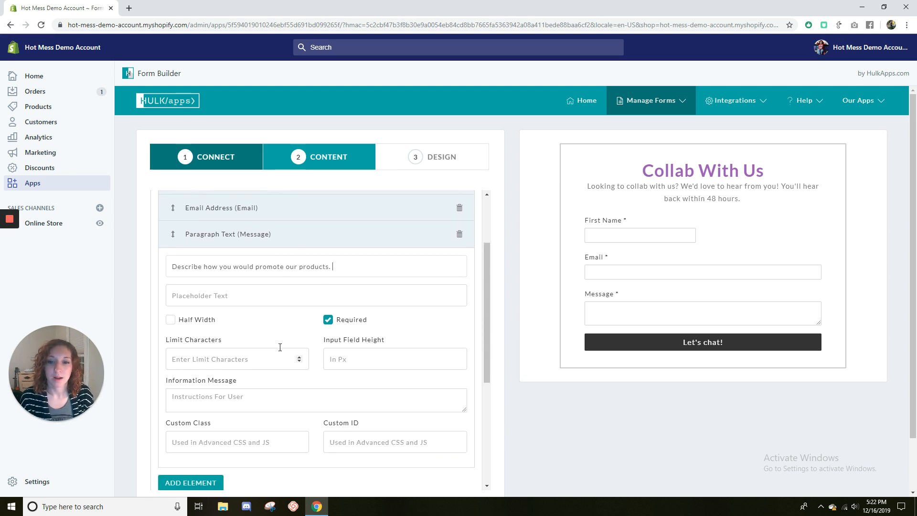
pyautogui.click(212, 433)
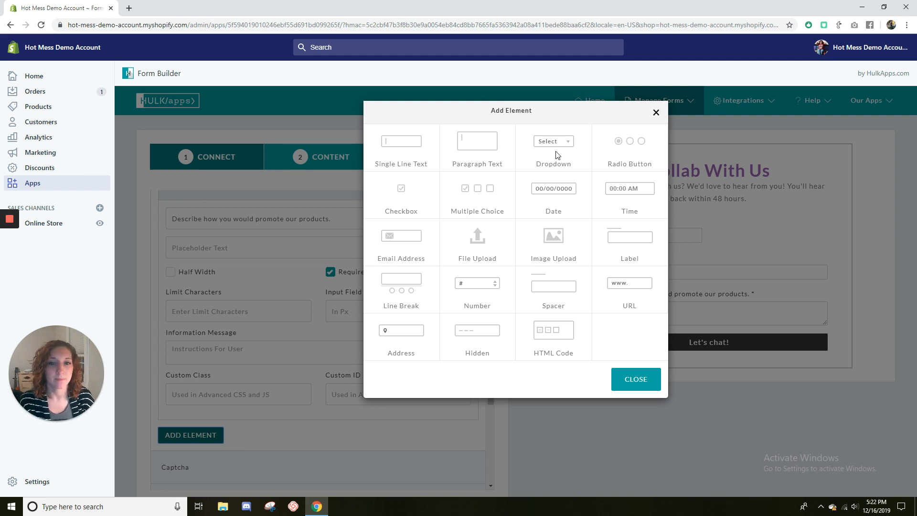
pyautogui.click(482, 242)
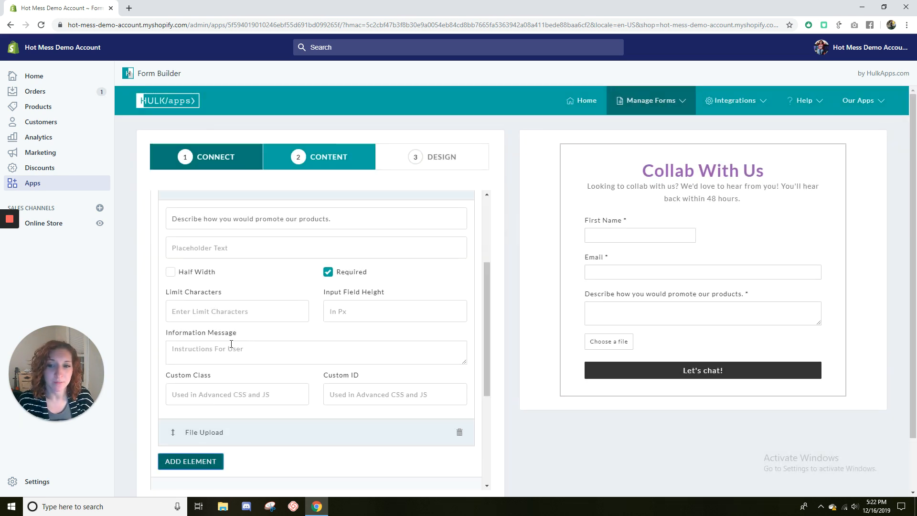
pyautogui.scroll(2, 327, 306)
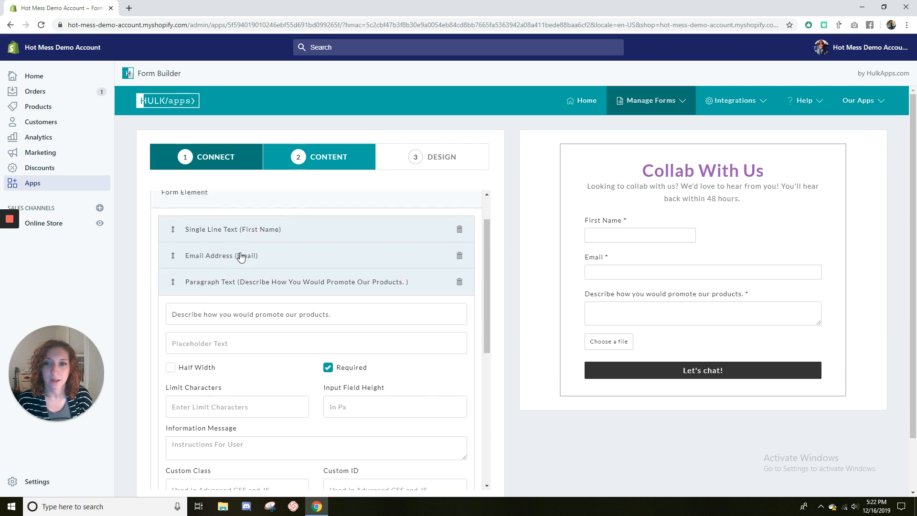
pyautogui.click(202, 286)
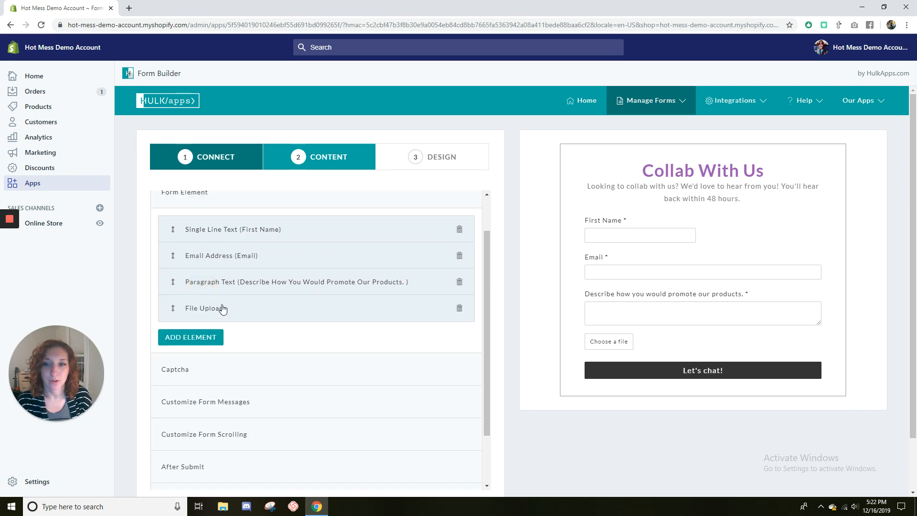
# Set the File Upload element's label to "Upload a pic" and collapse its settings
pyautogui.click(226, 311)
pyautogui.moveTo(228, 339); pyautogui.dragTo(102, 334)
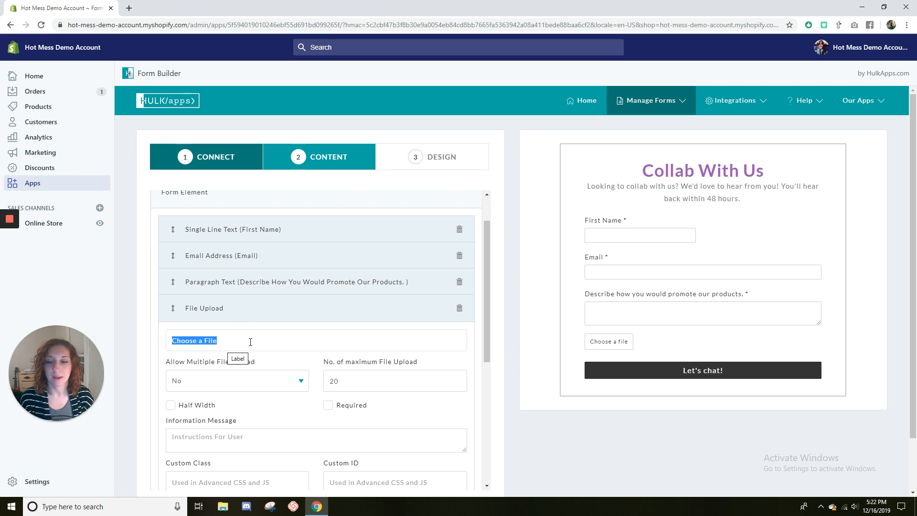
pyautogui.write('Upload a pci')
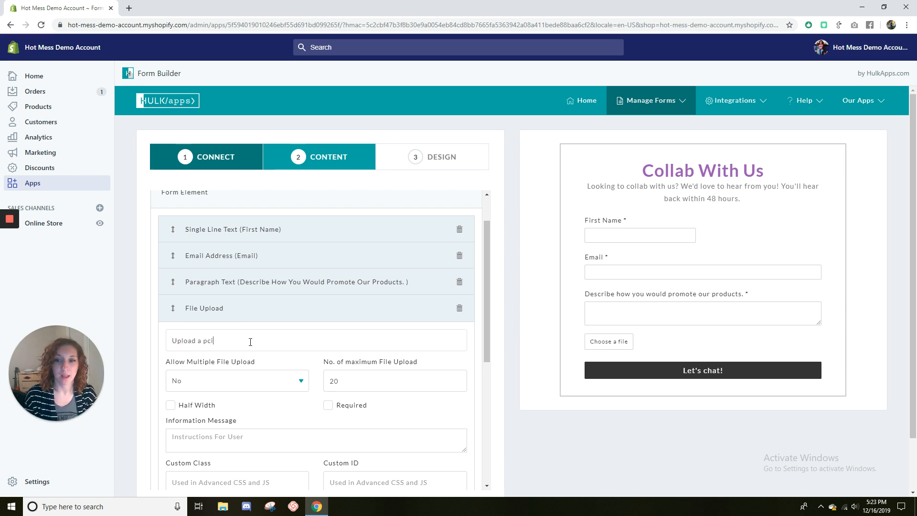
pyautogui.press('BackSpace')
pyautogui.press('BackSpace')
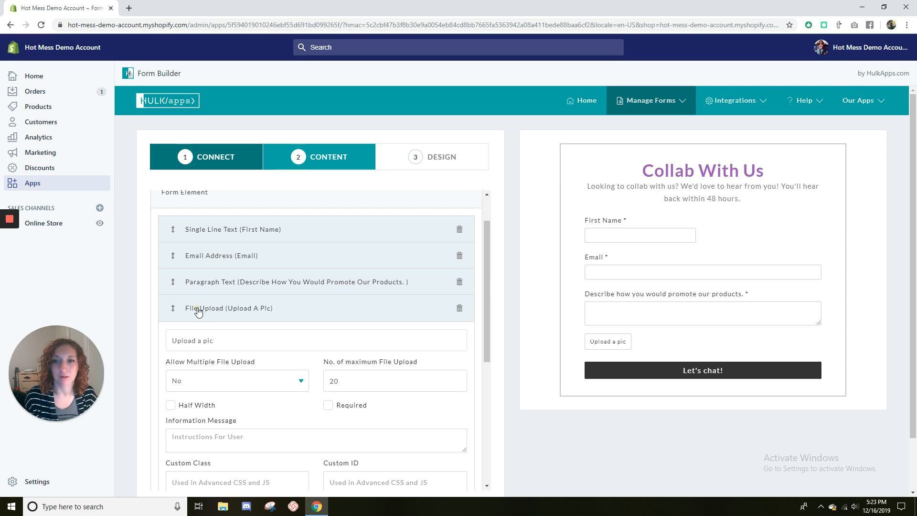
pyautogui.click(195, 308)
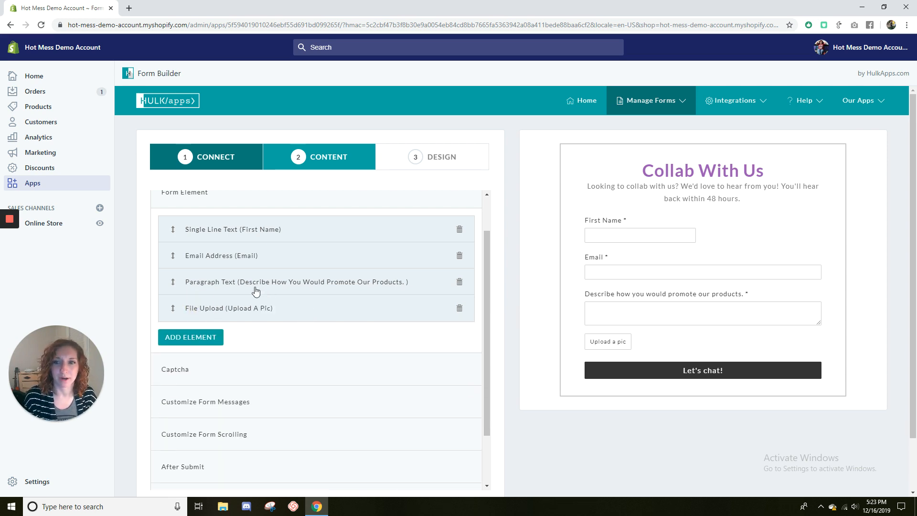
# Add a Single Line Text element below the file upload and expand its settings
pyautogui.click(207, 336)
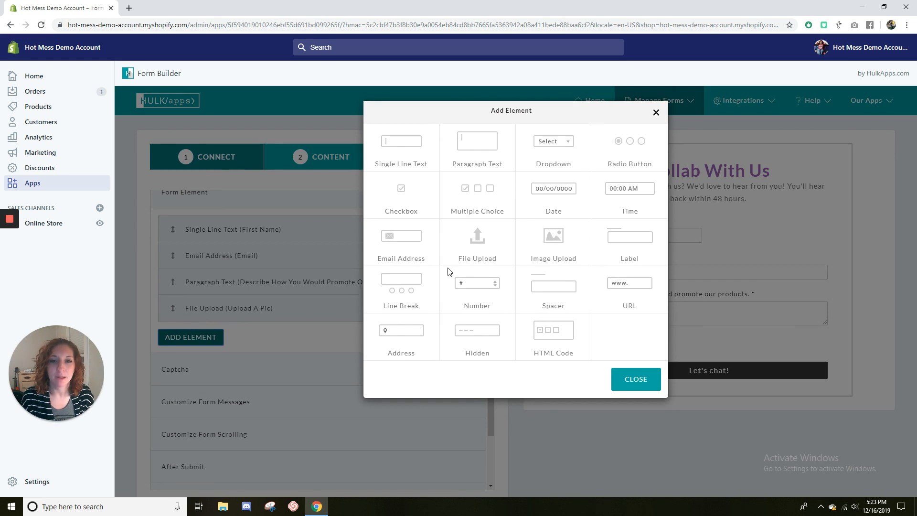
pyautogui.click(388, 149)
pyautogui.click(229, 335)
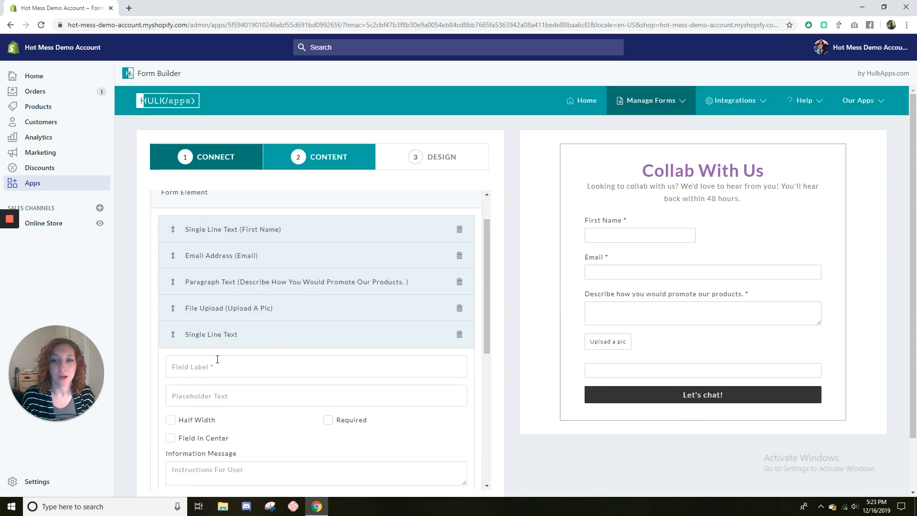
# Label the new single-line text field "Drop your insta handle below", make it required and collapse its settings
pyautogui.click(219, 366)
pyautogui.write('Drop your insta handle below')
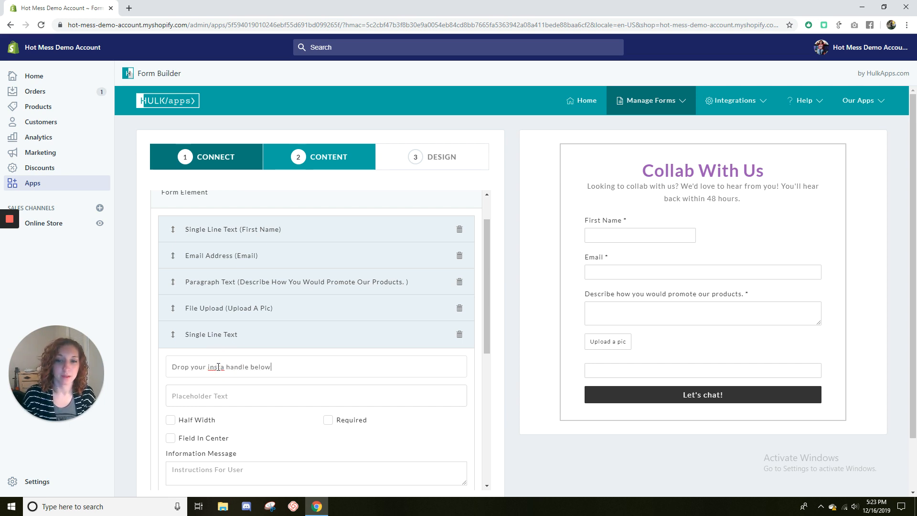
pyautogui.scroll(-1, 341, 365)
pyautogui.click(332, 375)
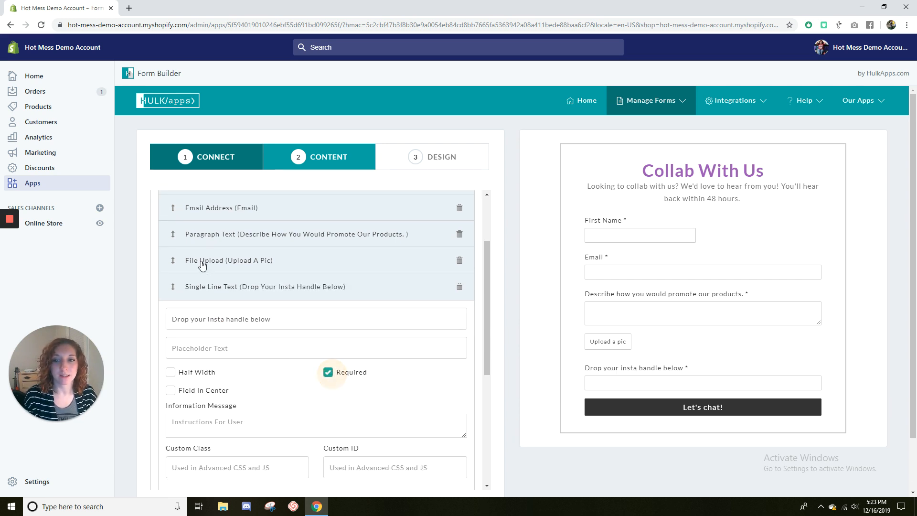
pyautogui.click(208, 287)
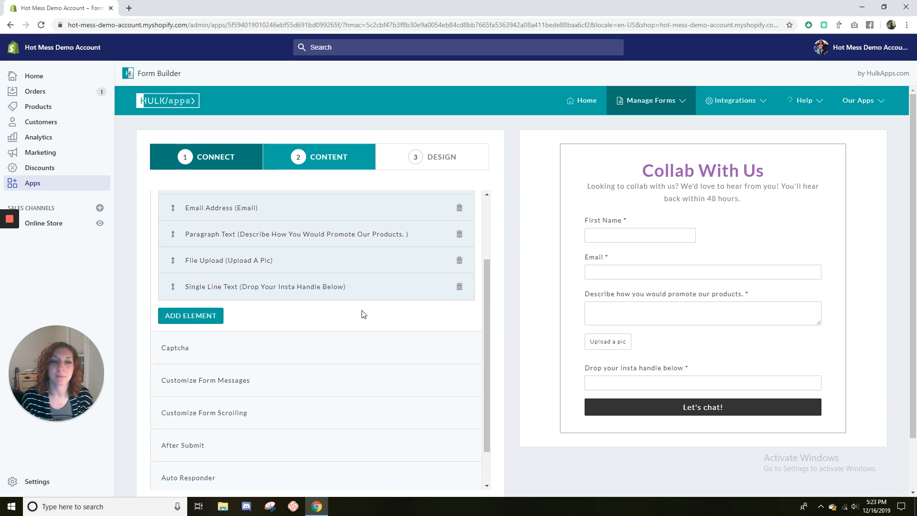
# Advance to the form's Design stage, publish the form and dismiss the save notice
pyautogui.scroll(-1, 396, 313)
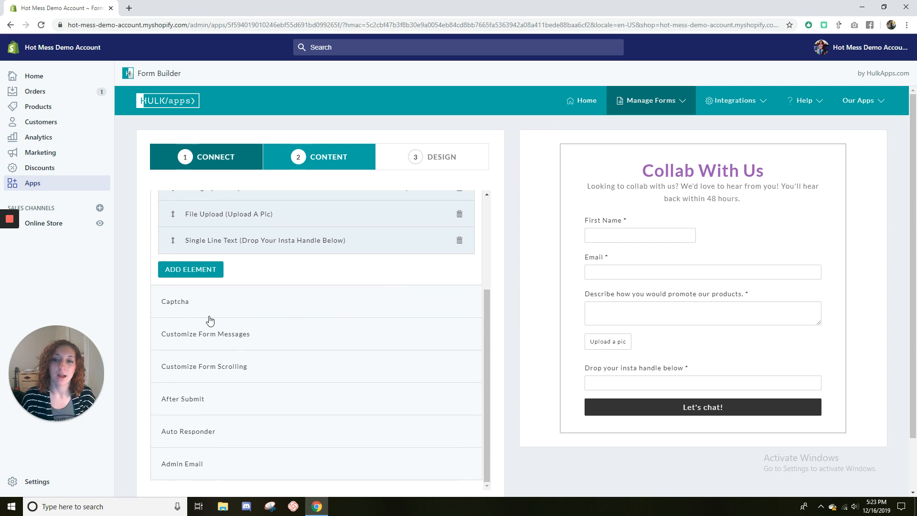
pyautogui.click(418, 165)
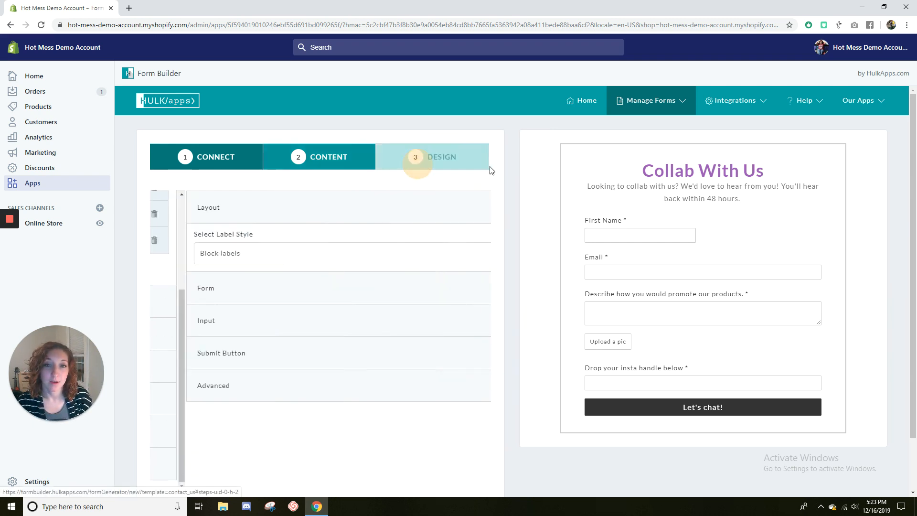
pyautogui.click(330, 155)
pyautogui.click(388, 150)
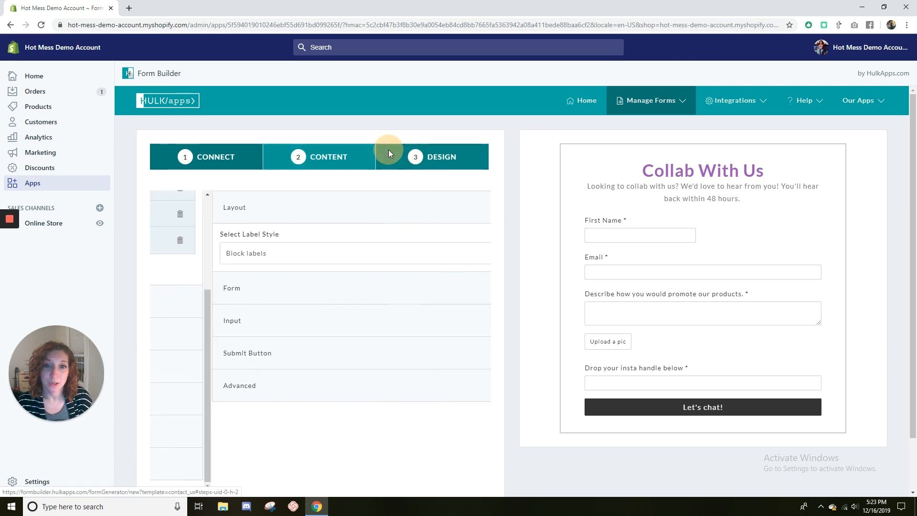
pyautogui.scroll(-1, 733, 218)
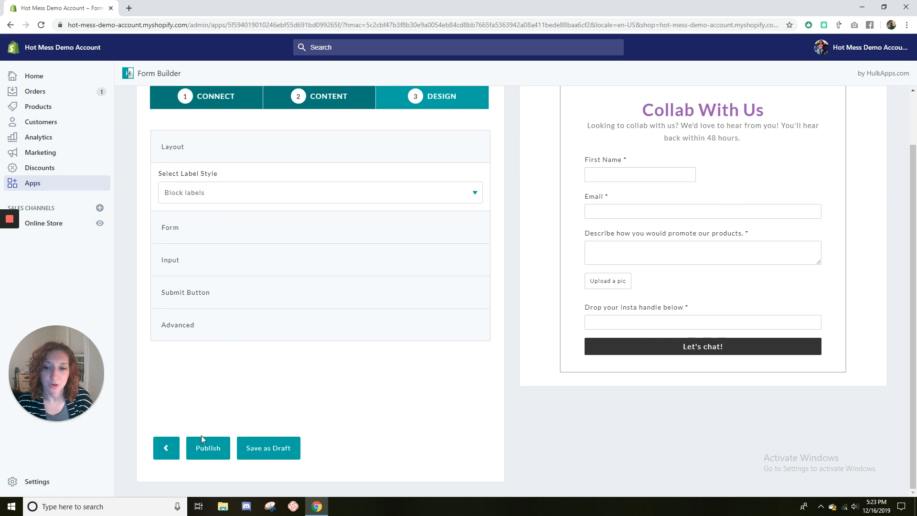
pyautogui.click(198, 449)
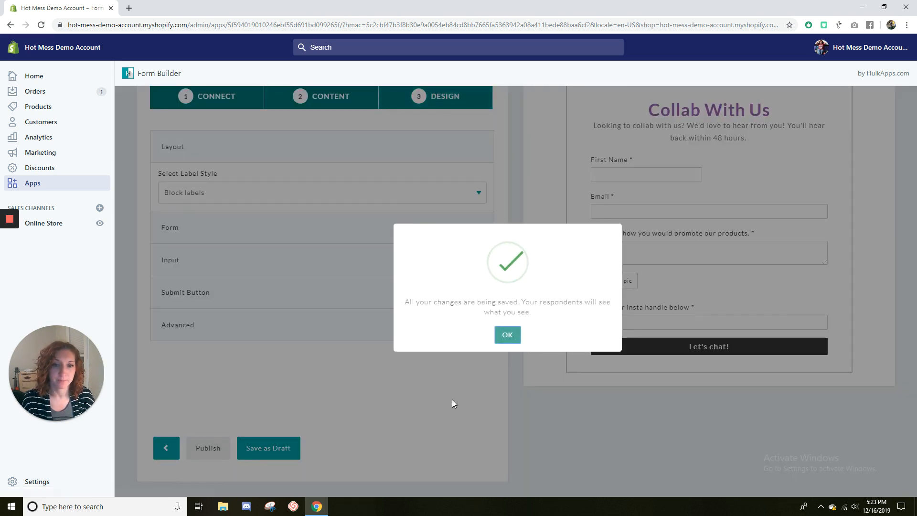
pyautogui.click(507, 334)
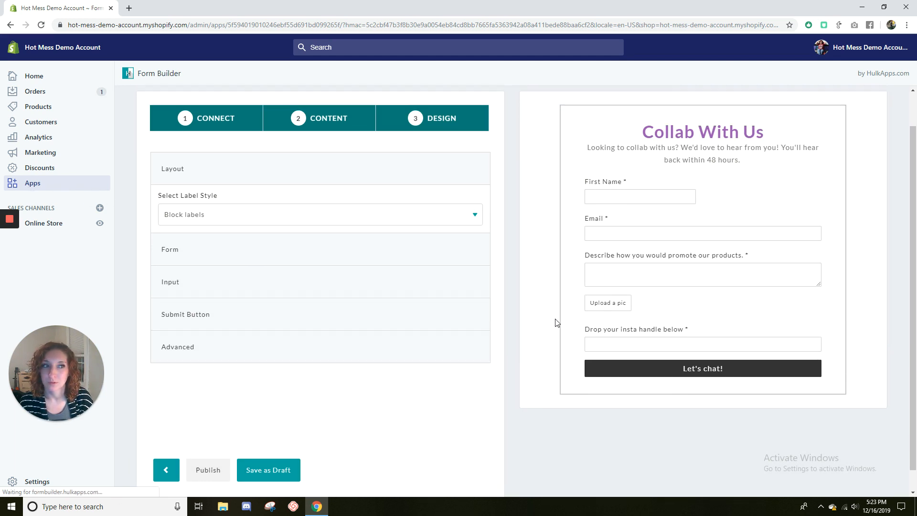
# Reopen Form Builder from the store's installed apps and display the list of current forms
pyautogui.click(36, 187)
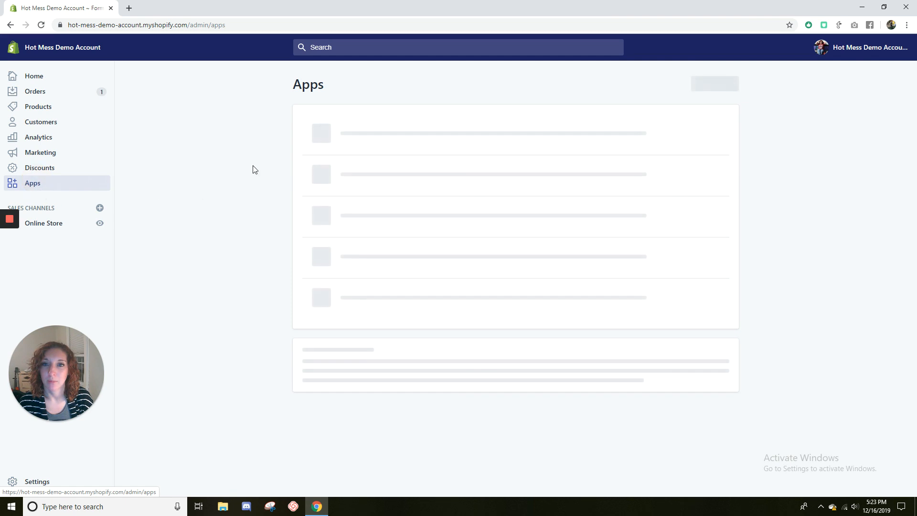
pyautogui.click(351, 127)
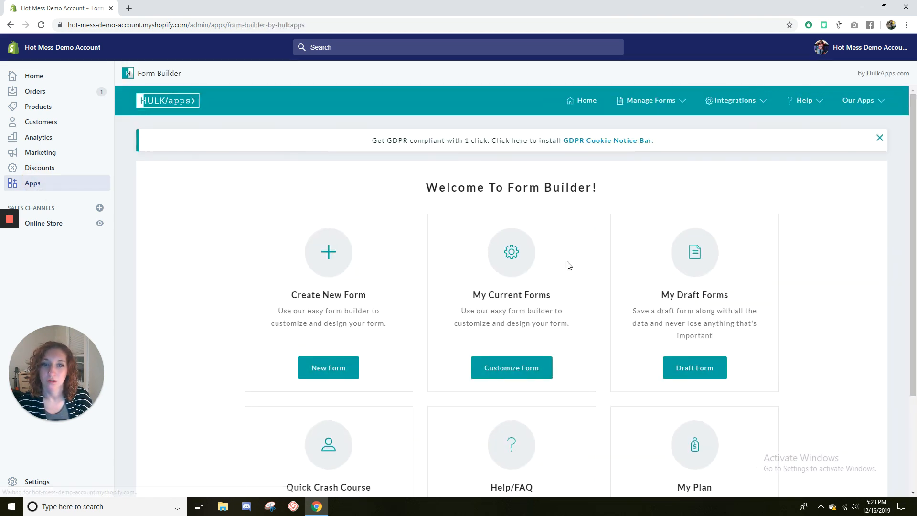
pyautogui.click(523, 368)
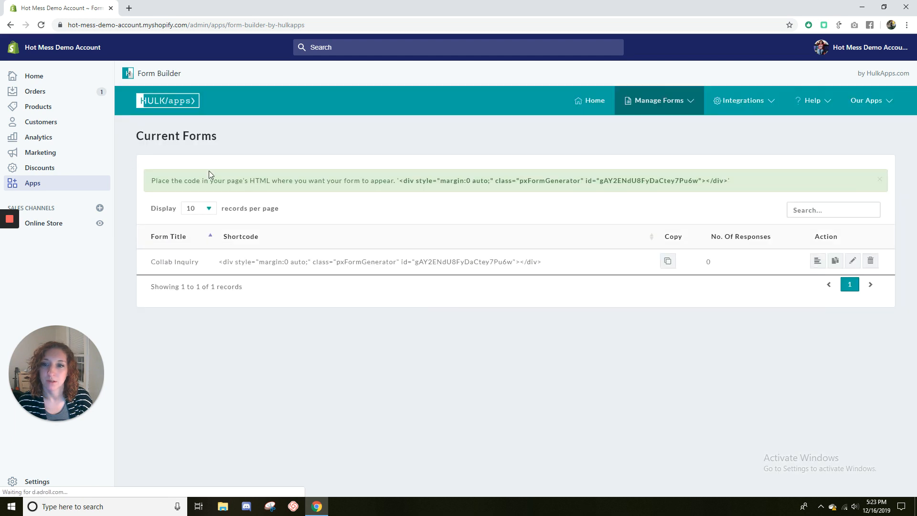
# Reopen the list of current forms in Form Builder and copy the Collab Inquiry form's embed shortcode
pyautogui.click(54, 184)
pyautogui.click(362, 127)
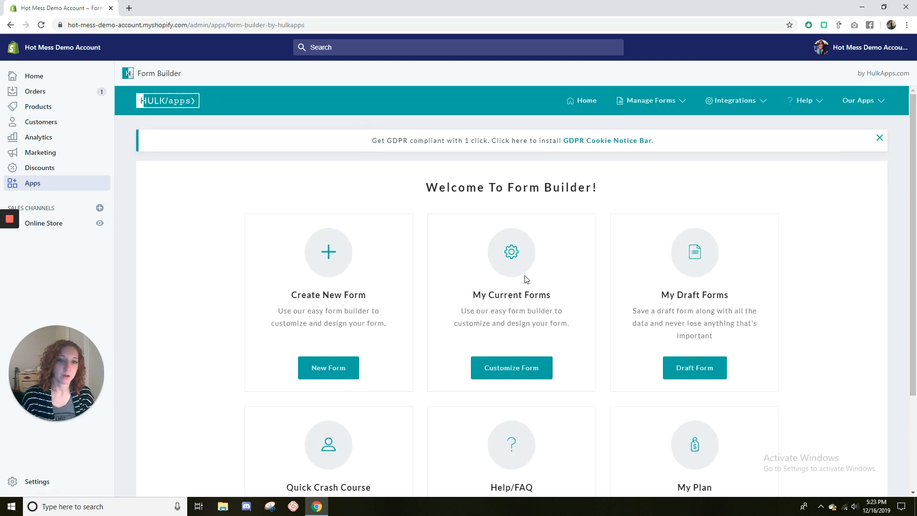
pyautogui.click(513, 367)
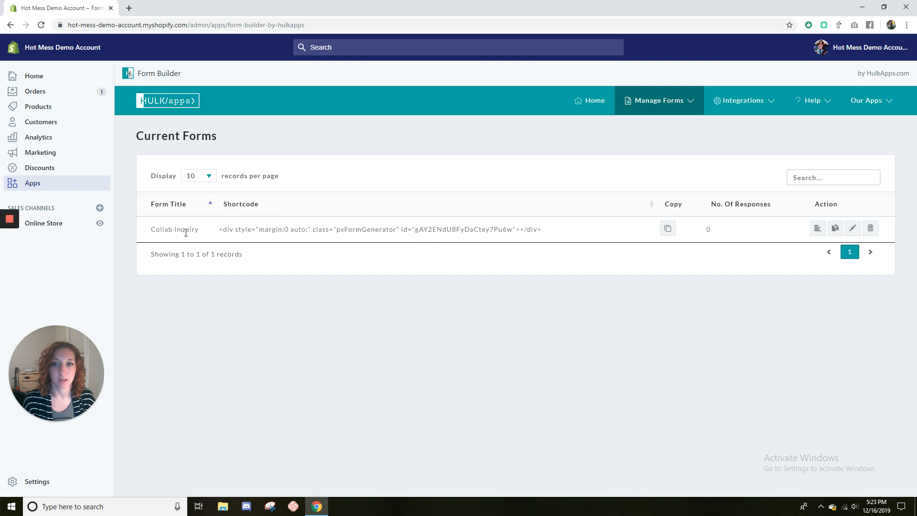
pyautogui.click(667, 229)
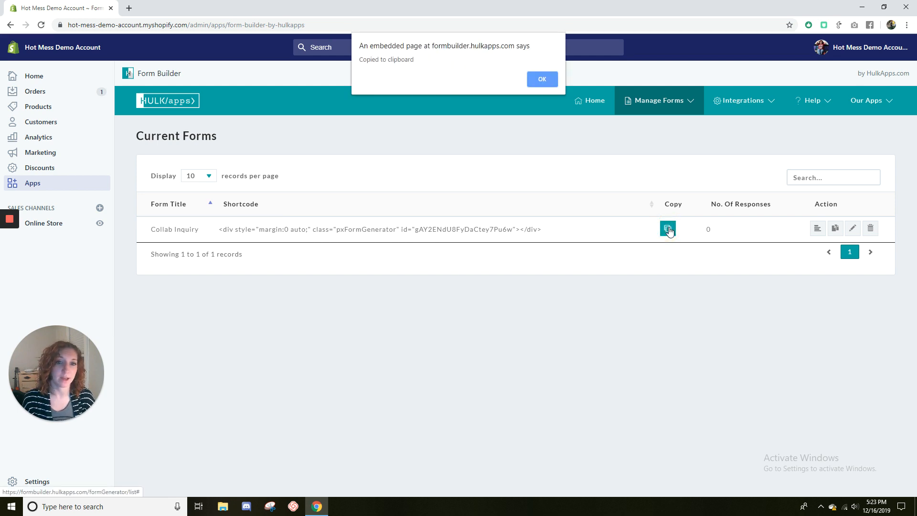
pyautogui.click(545, 84)
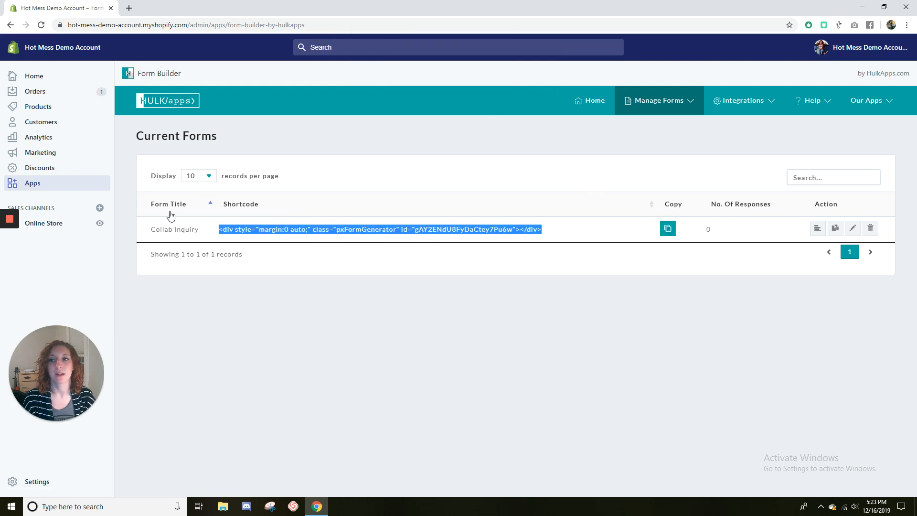
# Open the store's Collaboration page, delete its content text and set its template suffix to page
pyautogui.click(62, 222)
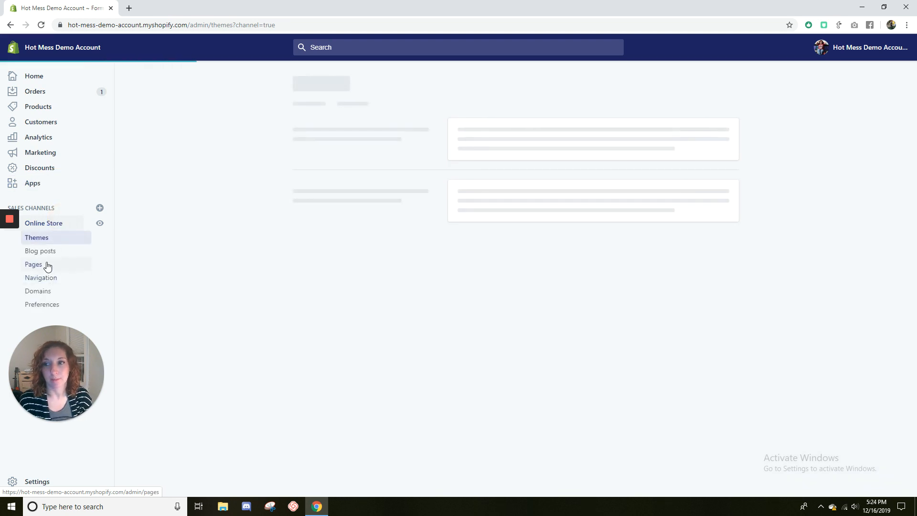
pyautogui.click(45, 264)
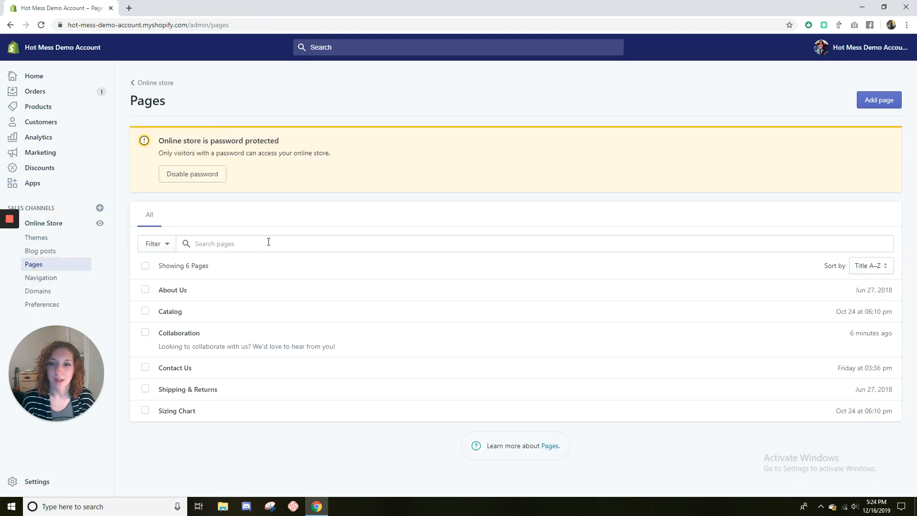
pyautogui.click(201, 334)
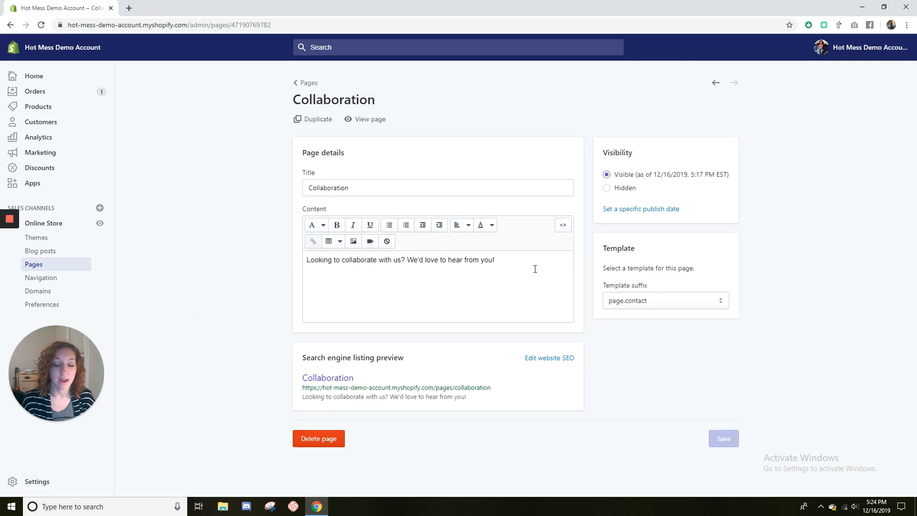
pyautogui.moveTo(531, 265); pyautogui.dragTo(225, 268)
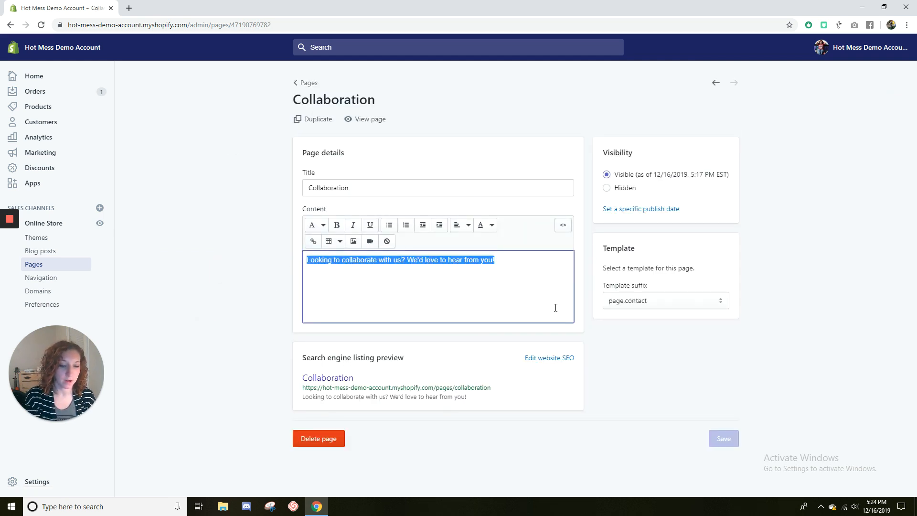
pyautogui.press('BackSpace')
pyautogui.click(650, 301)
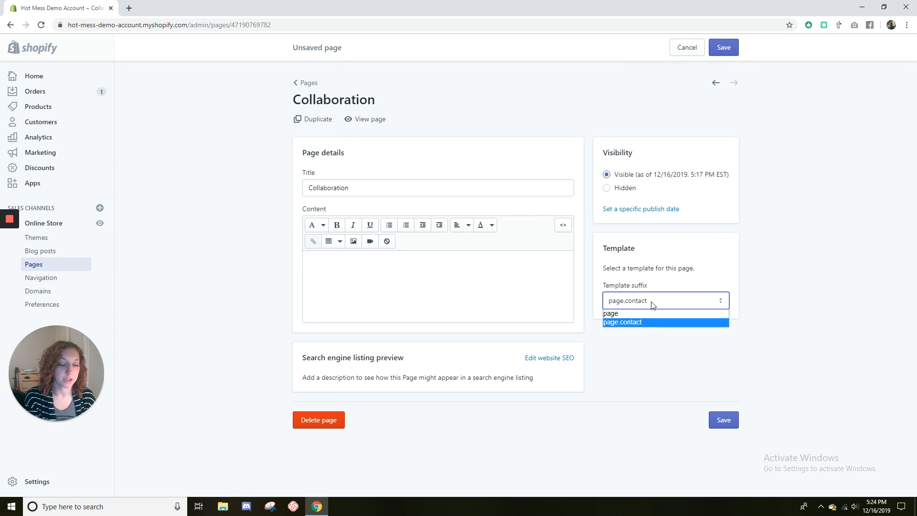
pyautogui.click(645, 313)
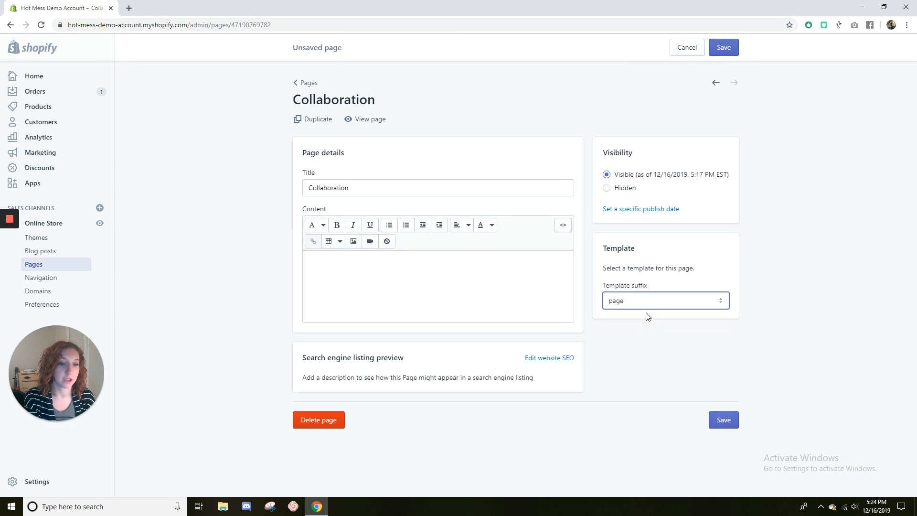
# Paste the copied form shortcode into the Collaboration page's content as HTML and save the page
pyautogui.click(563, 228)
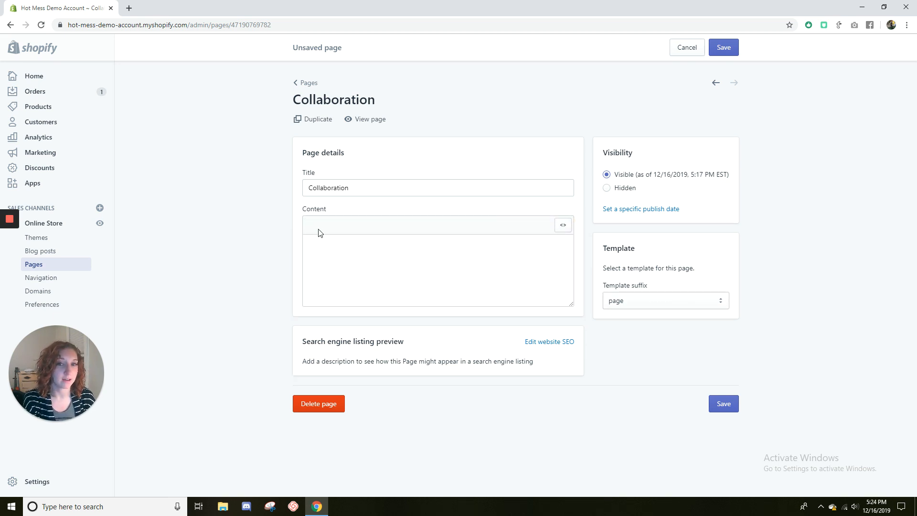
pyautogui.rightClick(318, 250)
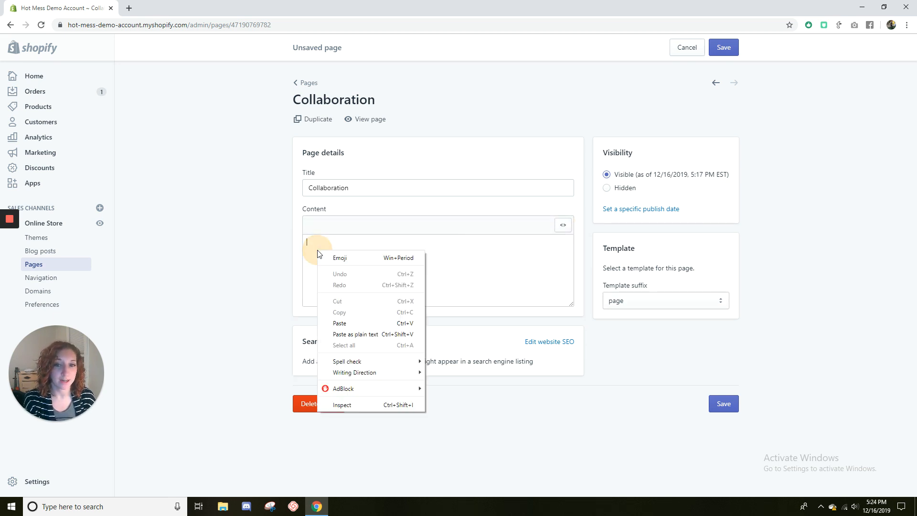
pyautogui.click(341, 323)
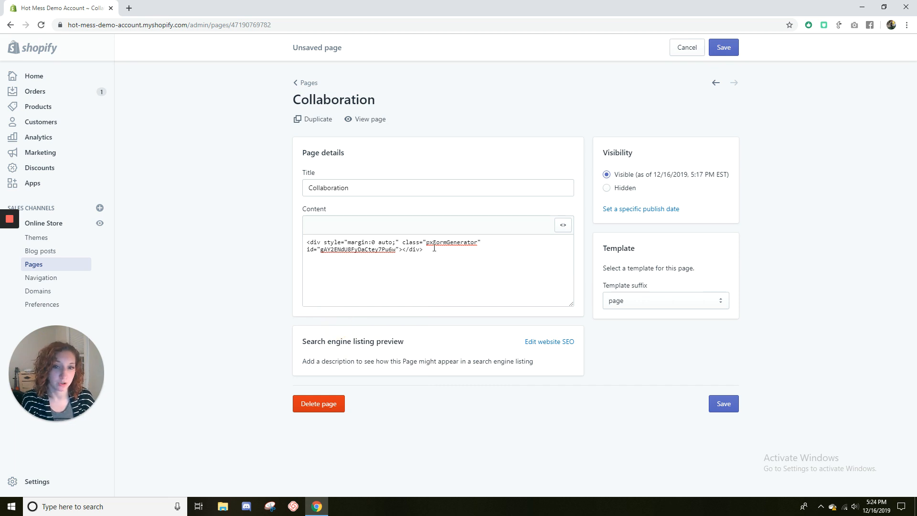
pyautogui.click(556, 228)
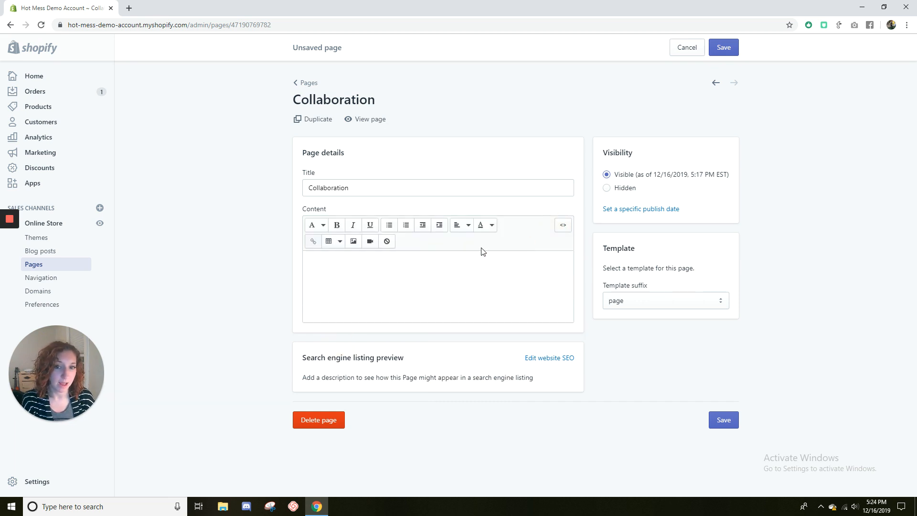
pyautogui.click(723, 419)
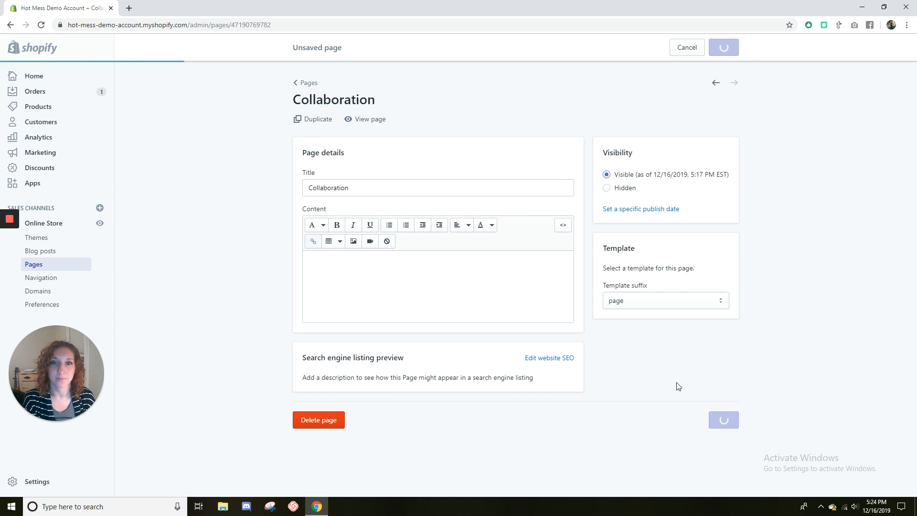
# Preview the Collaboration page in the storefront, check the embedded form and close the preview
pyautogui.click(383, 120)
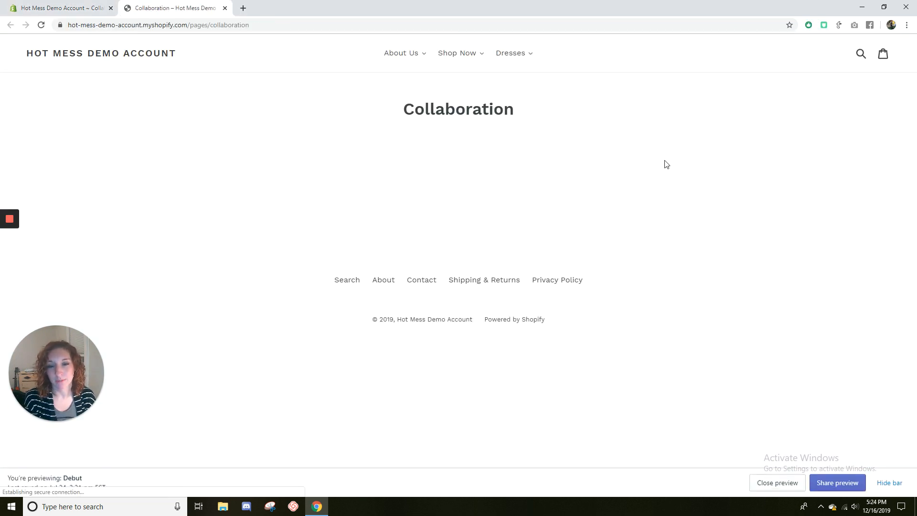
pyautogui.scroll(-1, 628, 214)
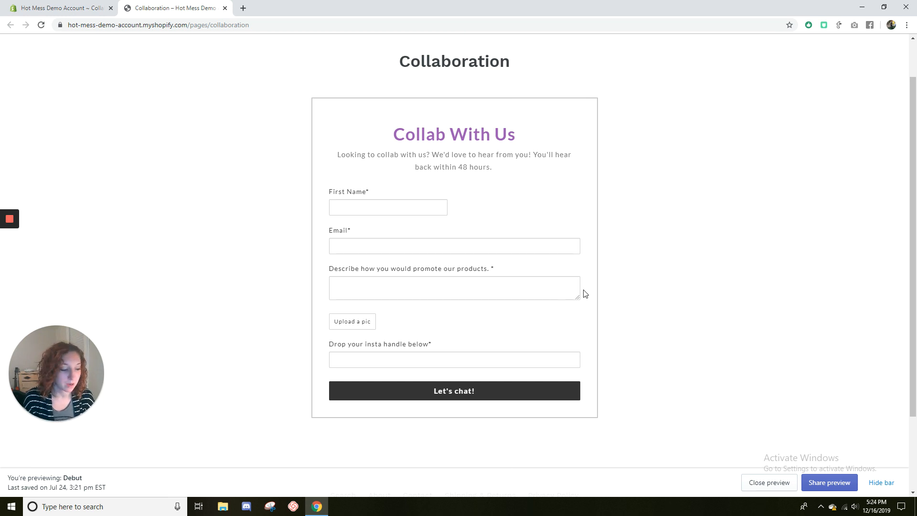
pyautogui.scroll(1, 545, 244)
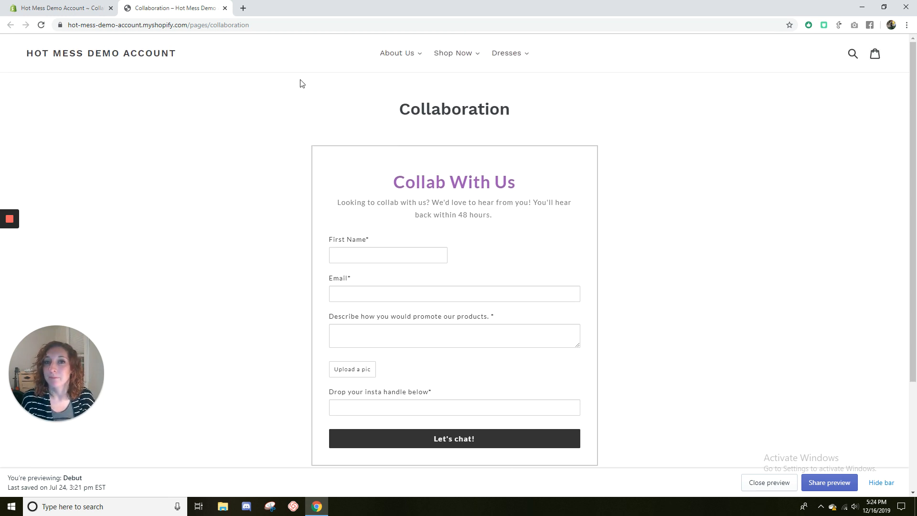
pyautogui.click(224, 8)
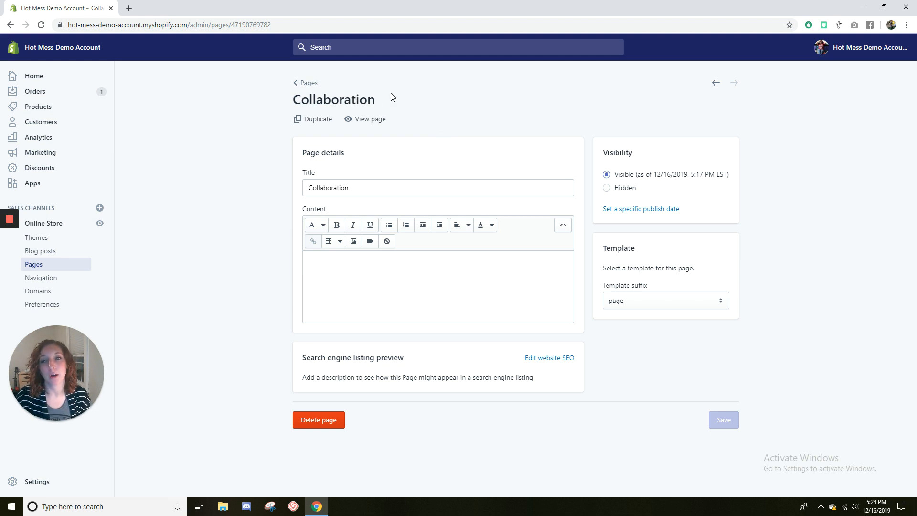
# Start a new item in the store's Main menu and name it "Collab With Us"
pyautogui.click(47, 282)
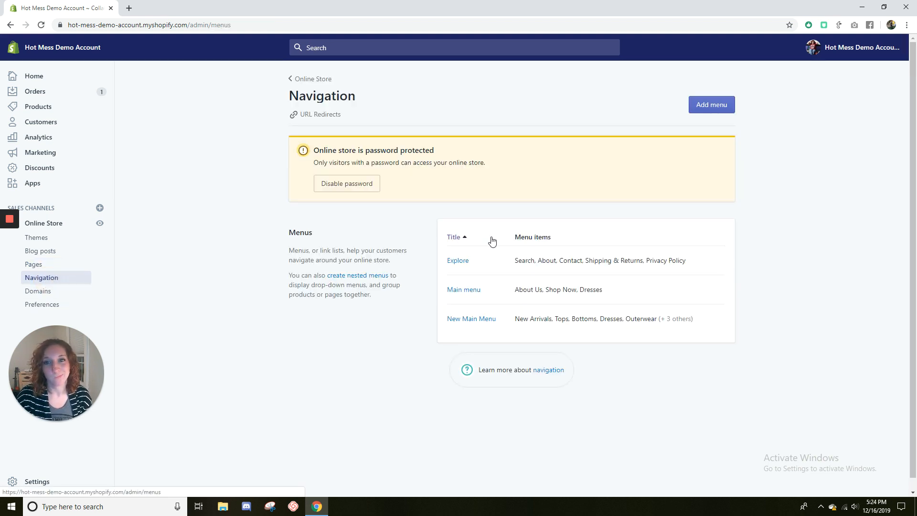
pyautogui.click(464, 291)
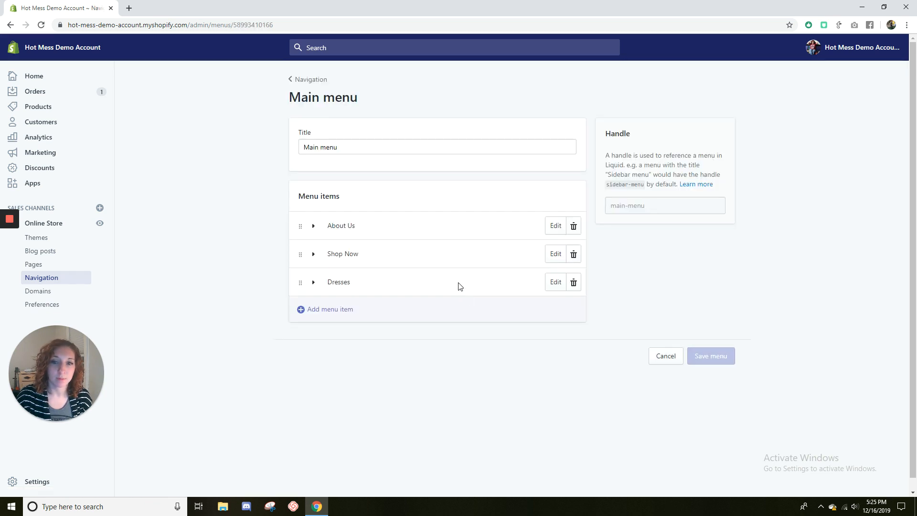
pyautogui.click(322, 309)
pyautogui.click(338, 266)
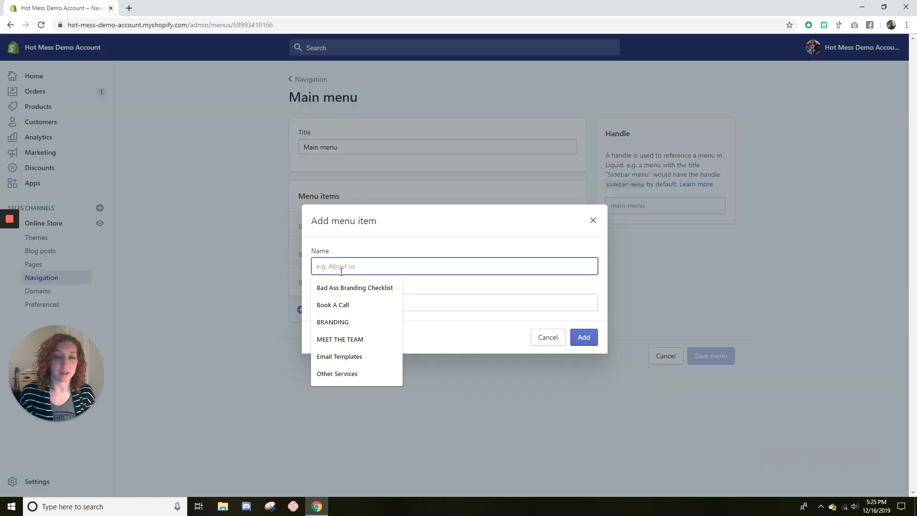
pyautogui.write('Coo')
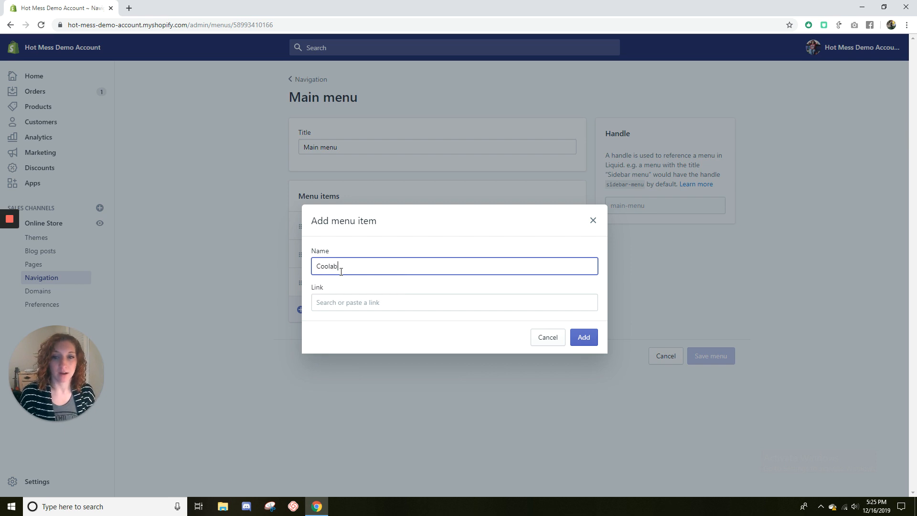
pyautogui.press('BackSpace')
pyautogui.write('l')
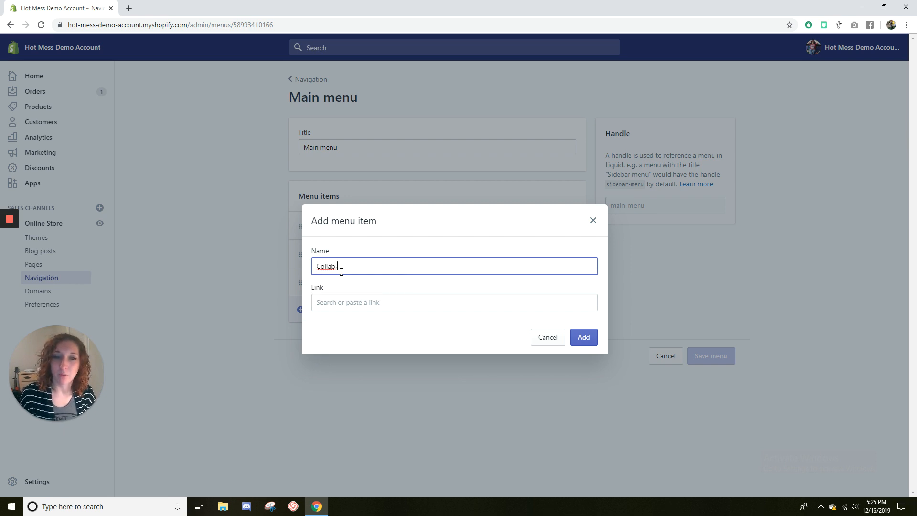
# Link the new Main menu item to the Collaboration page, add it and save the menu
pyautogui.click(359, 301)
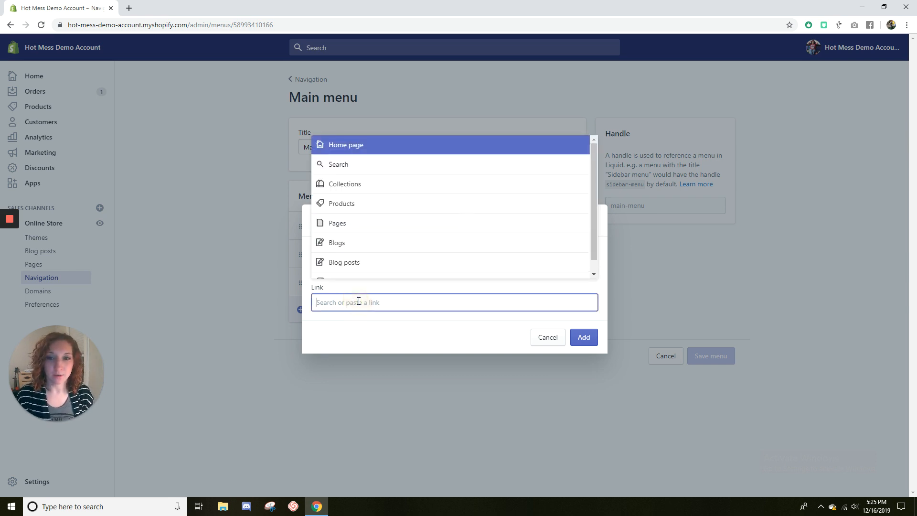
pyautogui.click(387, 218)
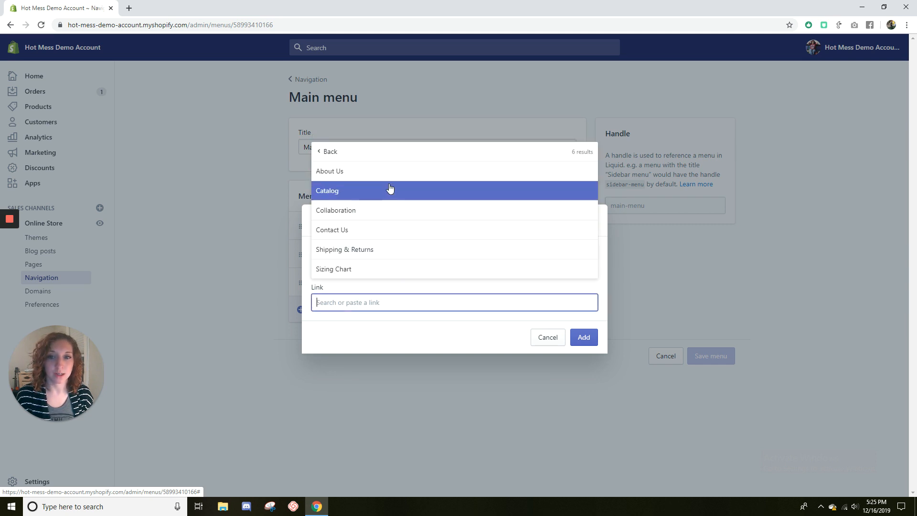
pyautogui.click(385, 211)
pyautogui.click(584, 339)
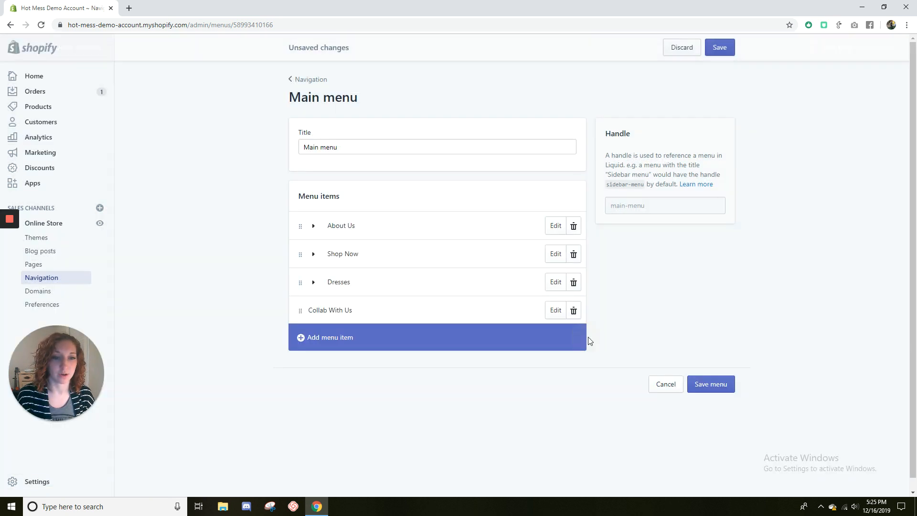
pyautogui.click(719, 388)
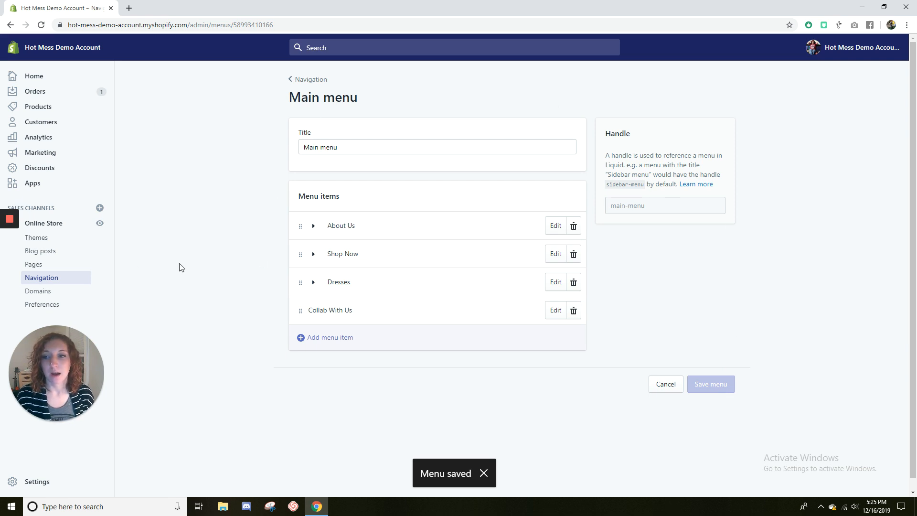
# Start a new item in the New Main Menu and name it "Collab With Us"
pyautogui.click(65, 279)
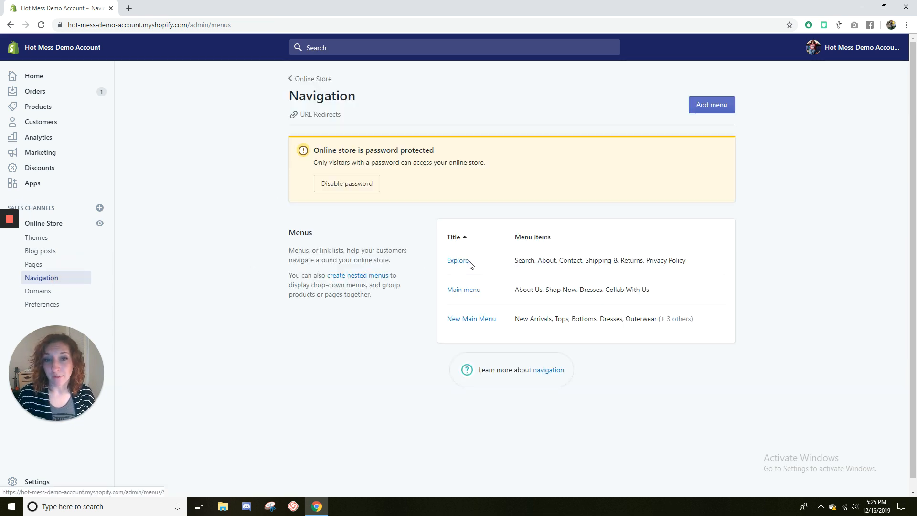
pyautogui.click(486, 318)
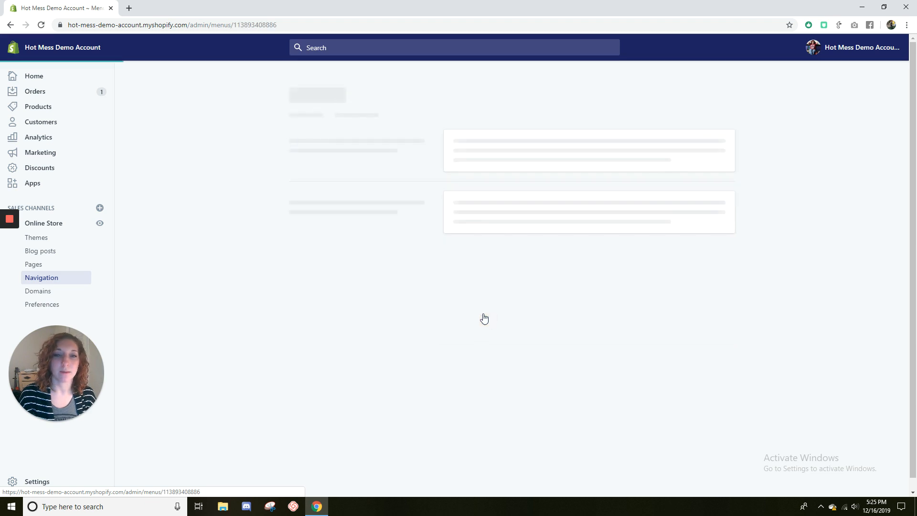
pyautogui.click(336, 447)
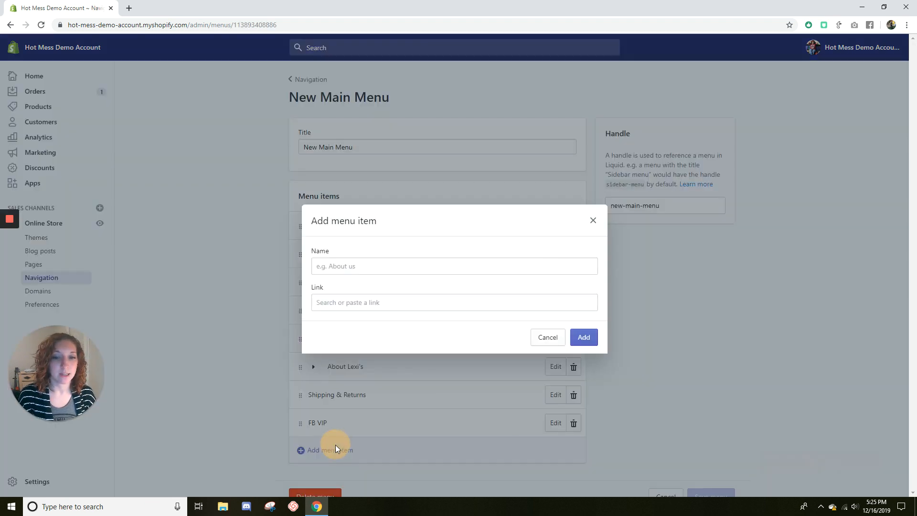
pyautogui.click(382, 263)
pyautogui.write('Co')
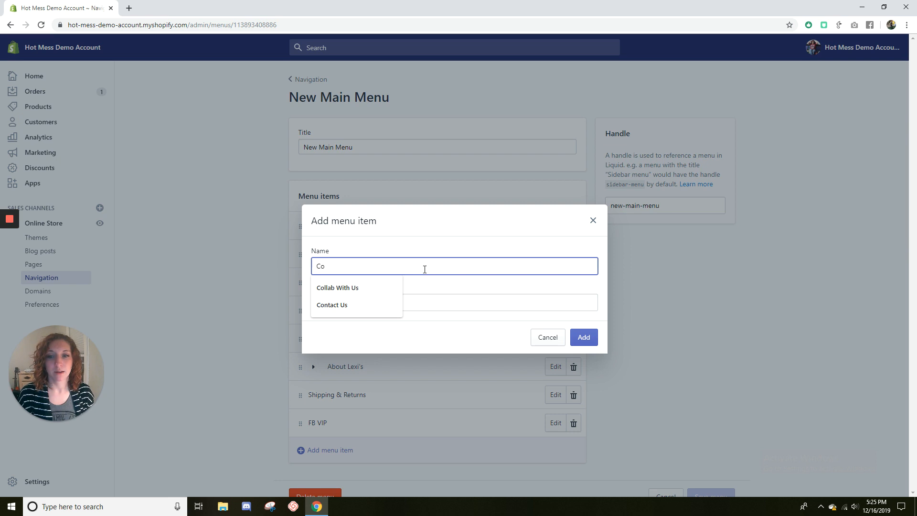
pyautogui.click(385, 287)
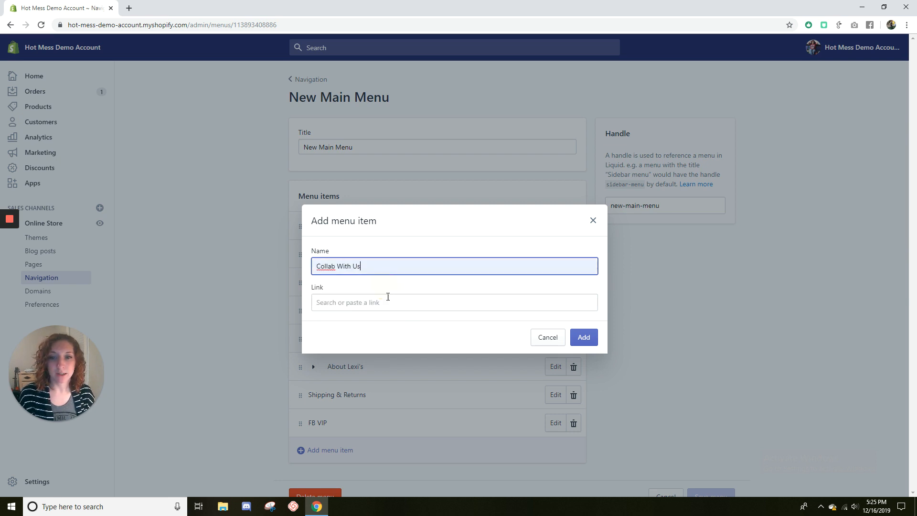
# Link the "Collab With Us" item of the New Main Menu to the Collaboration page, add it and save the menu
pyautogui.click(387, 300)
pyautogui.scroll(-1, 394, 344)
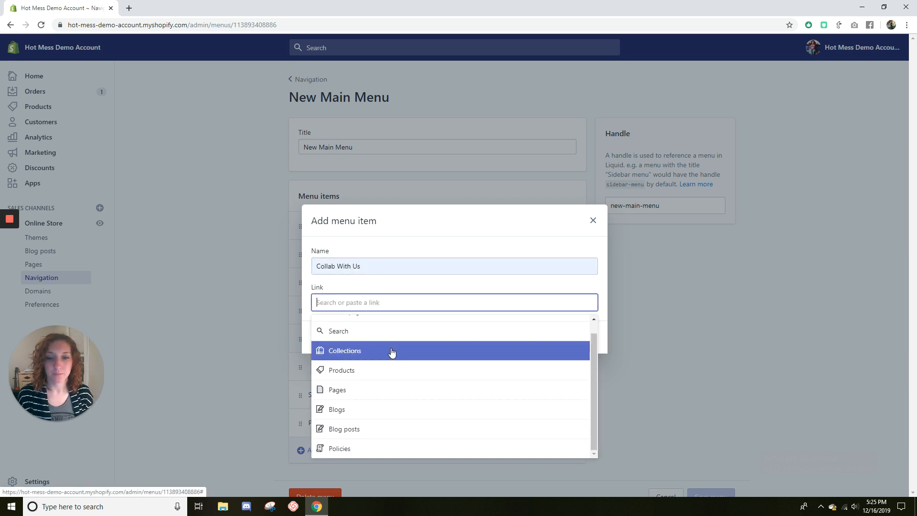
pyautogui.click(364, 392)
pyautogui.click(403, 383)
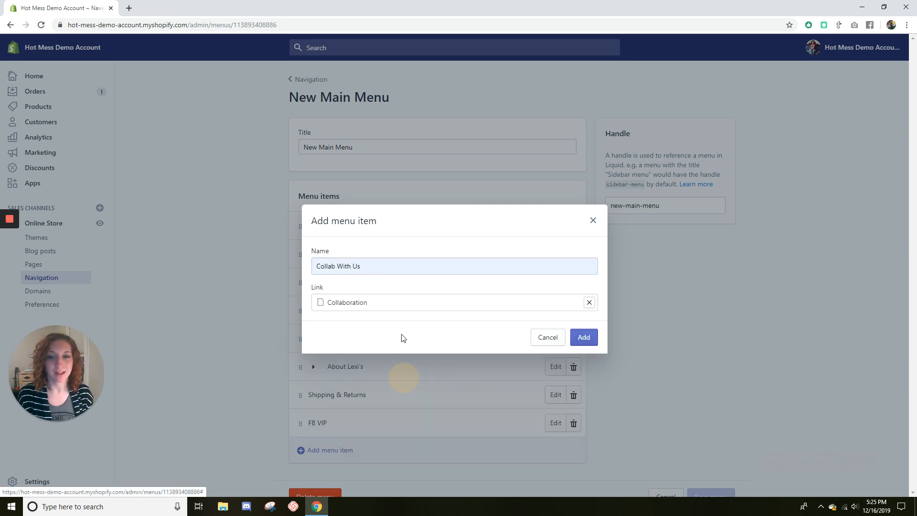
pyautogui.click(595, 336)
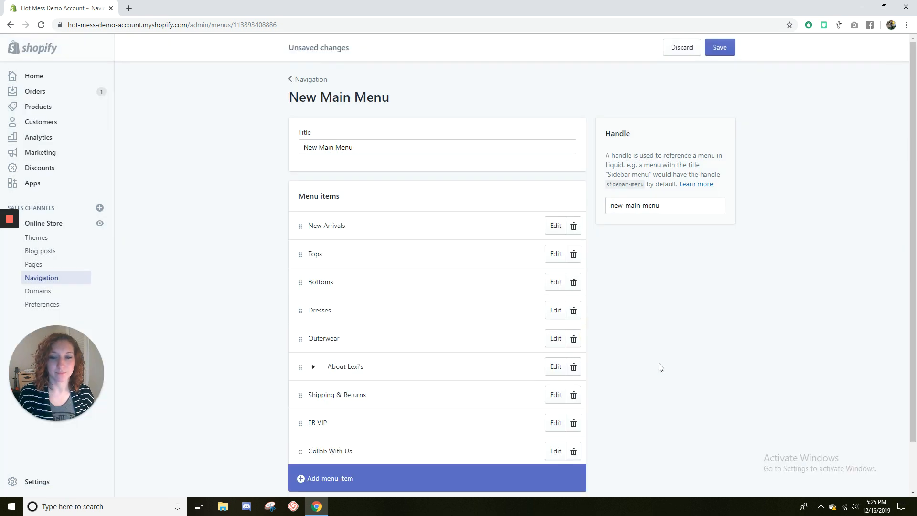
pyautogui.click(711, 44)
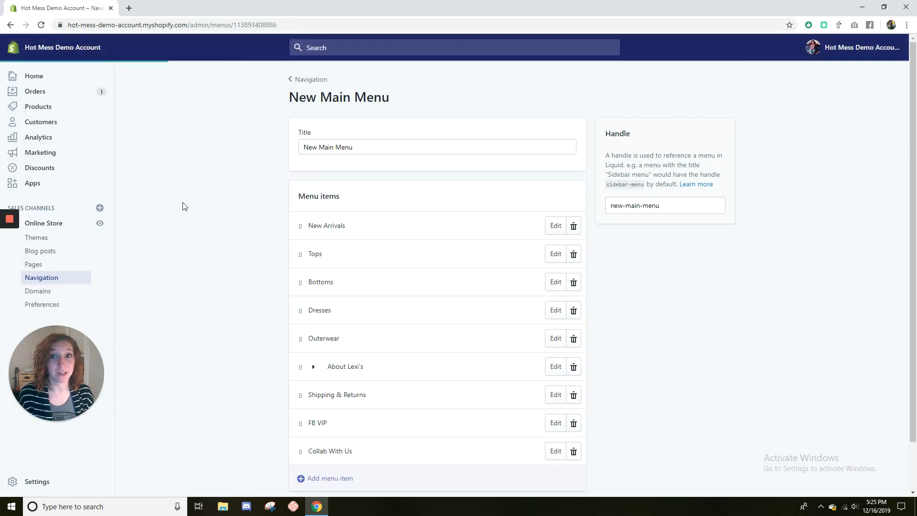
# View the online store, follow its "Collab With Us" navigation link and look over the form on the Collaboration page
pyautogui.click(99, 223)
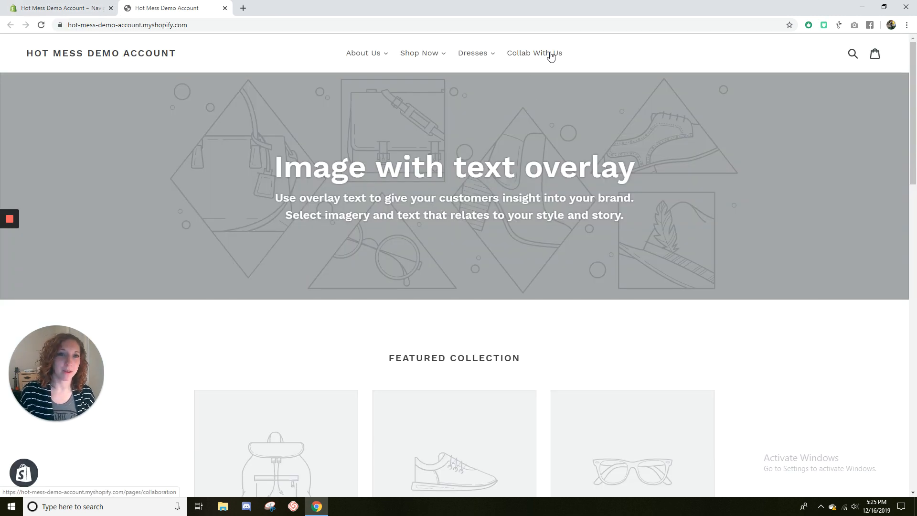
pyautogui.click(536, 54)
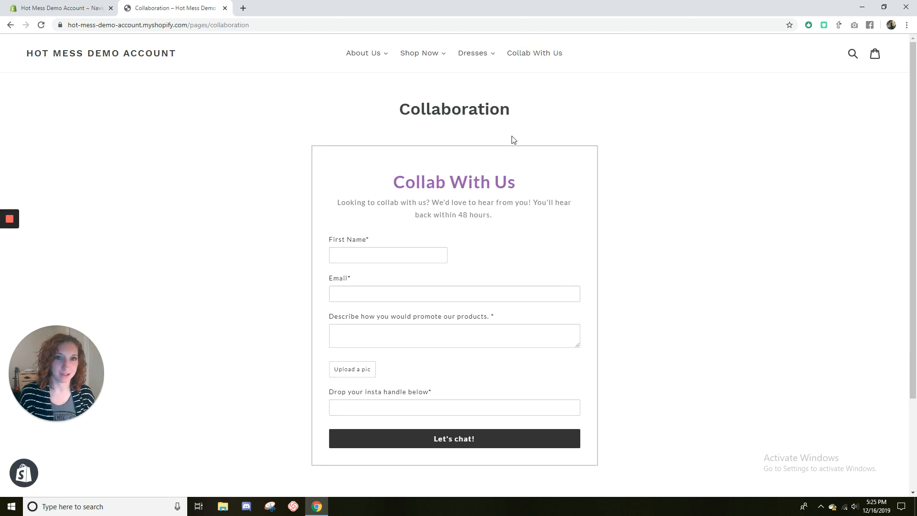
pyautogui.scroll(-3, 513, 139)
pyautogui.scroll(3, 349, 251)
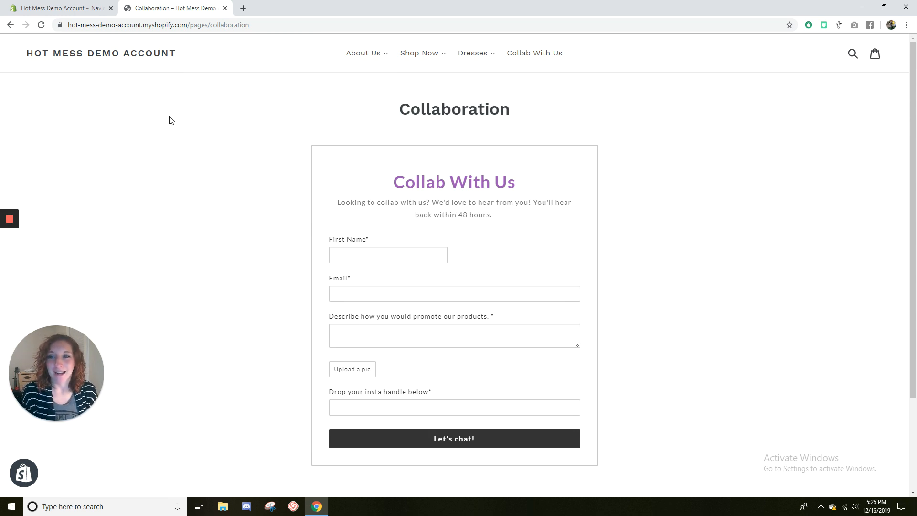
pyautogui.moveTo(11, 220)
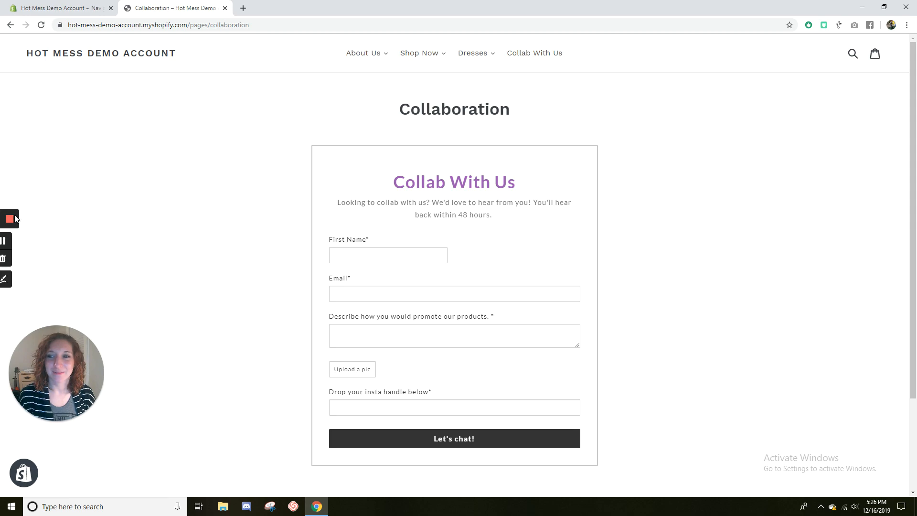